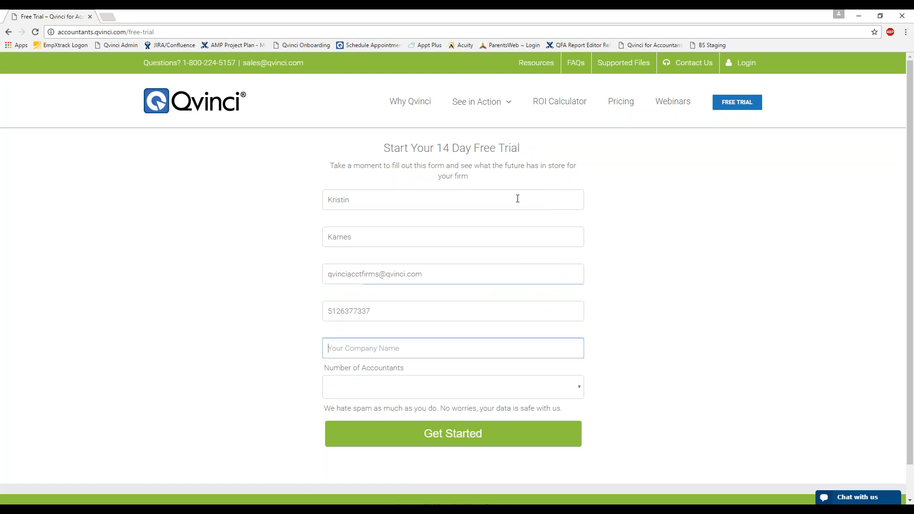
# - Request a free trial for Qvinci Accounting Firm with 1 accountant
pyautogui.write('Q')
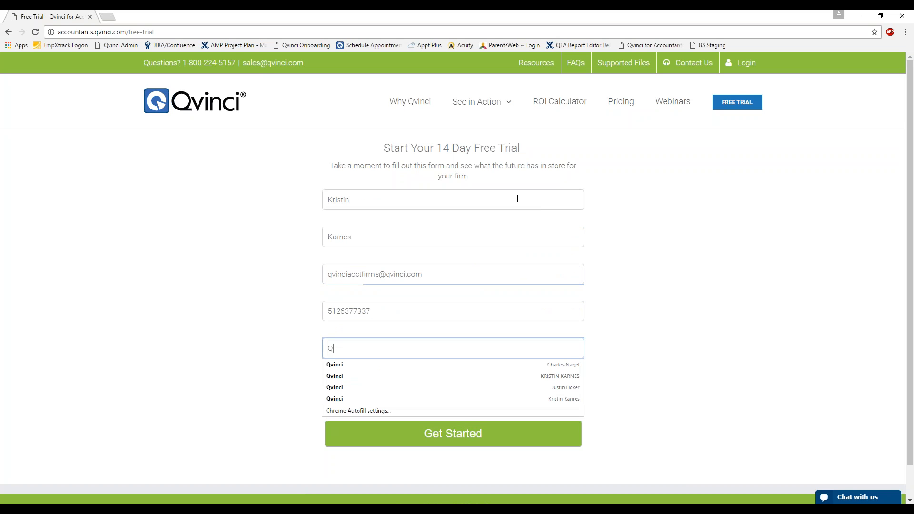
pyautogui.write('vinci Accounting Firm')
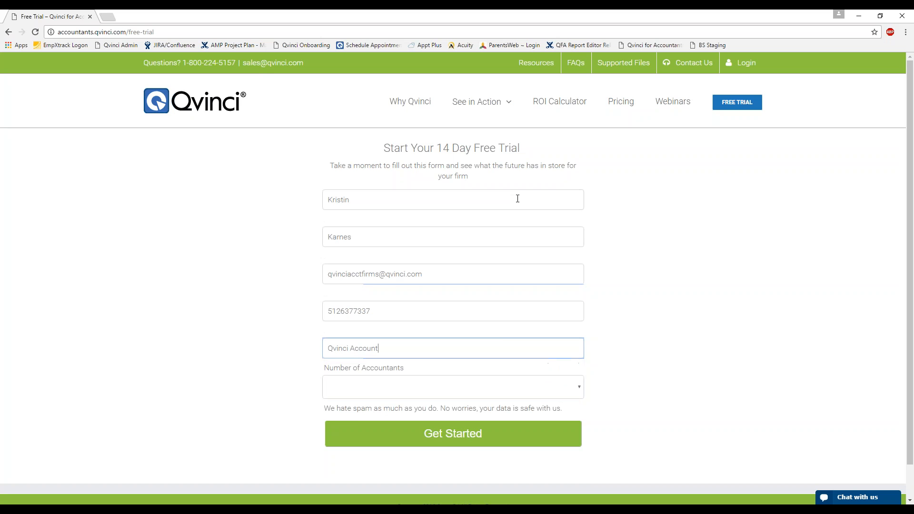
pyautogui.press('Tab')
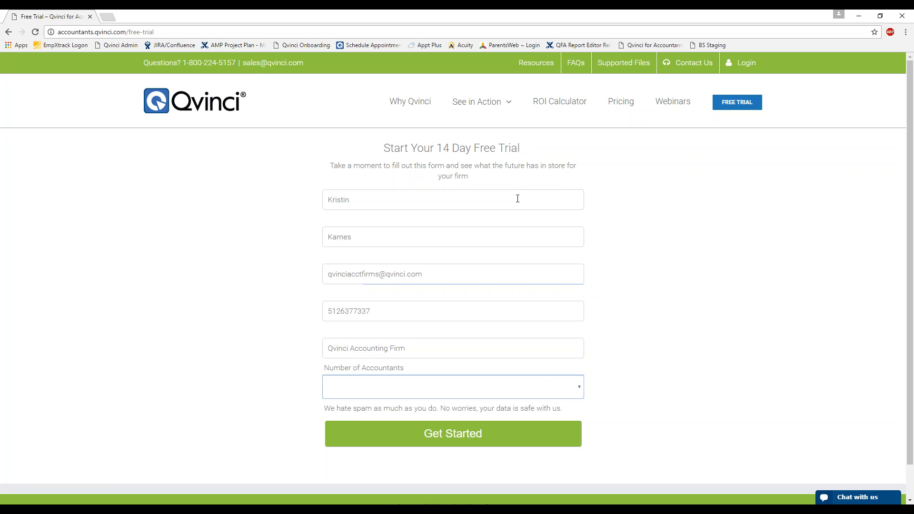
pyautogui.click(581, 389)
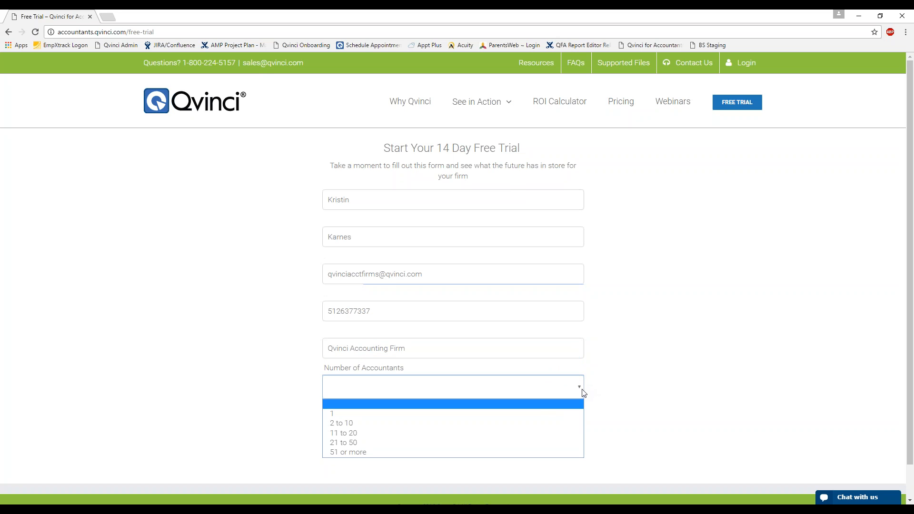
pyautogui.click(540, 413)
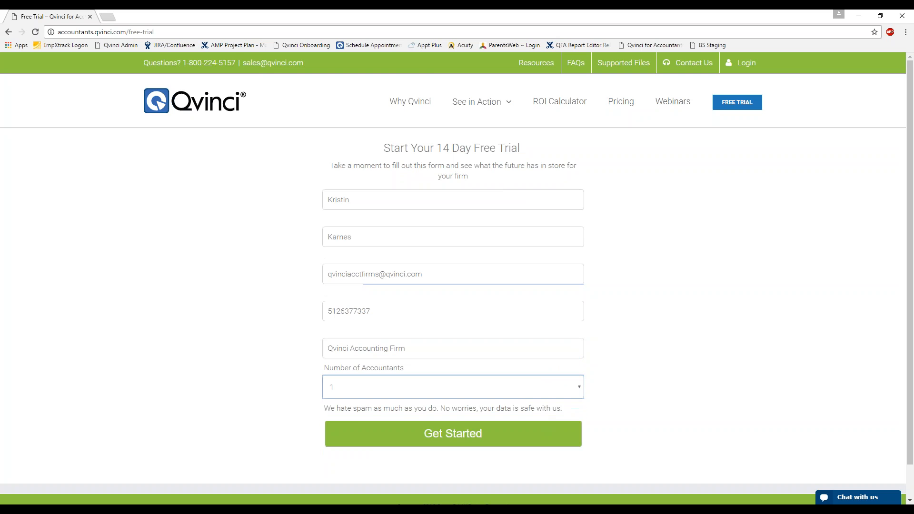
pyautogui.click(496, 431)
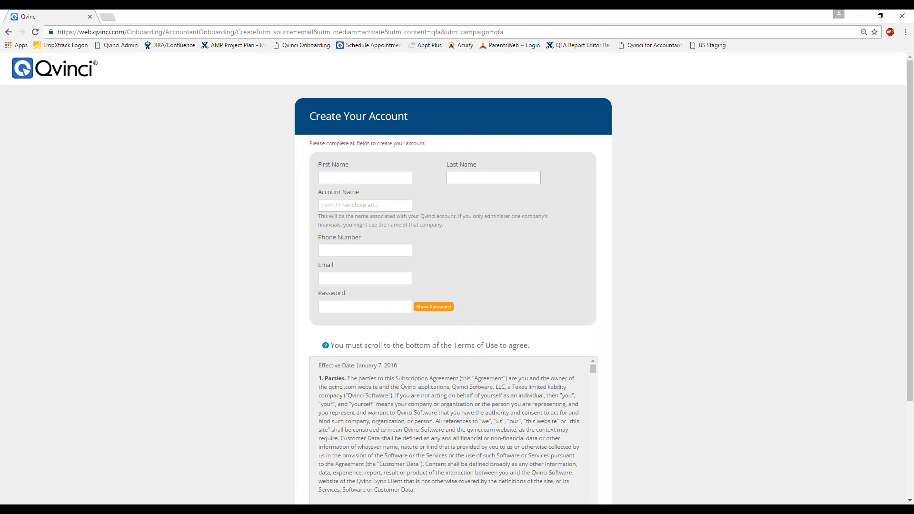
# - Enter the user's first and last name and account name Qvinci Accounting Firm
pyautogui.click(394, 180)
pyautogui.press('Tab')
pyautogui.press('Tab')
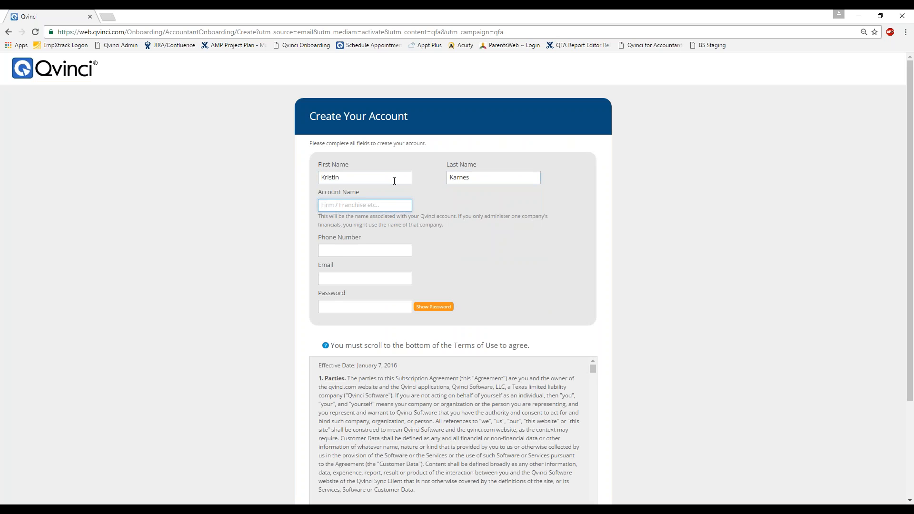
pyautogui.write('Qvinci Account')
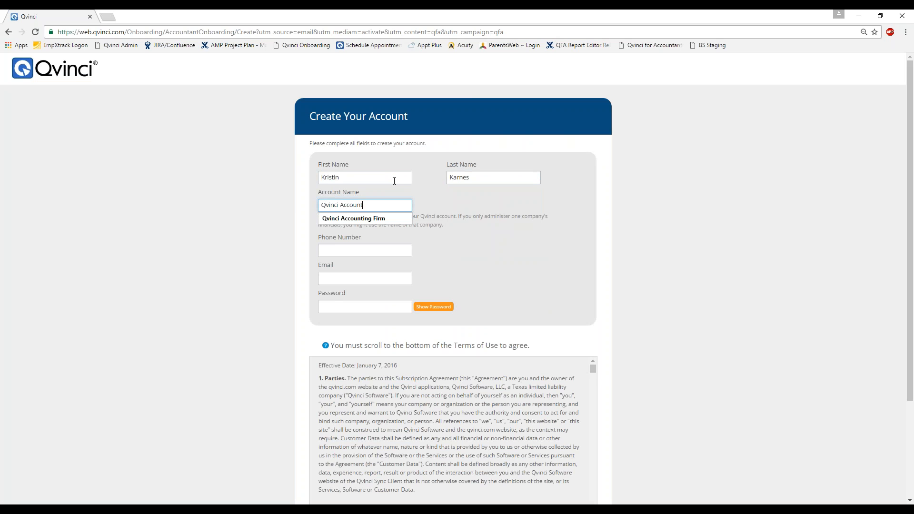
pyautogui.write('ing Firm')
pyautogui.press('Tab')
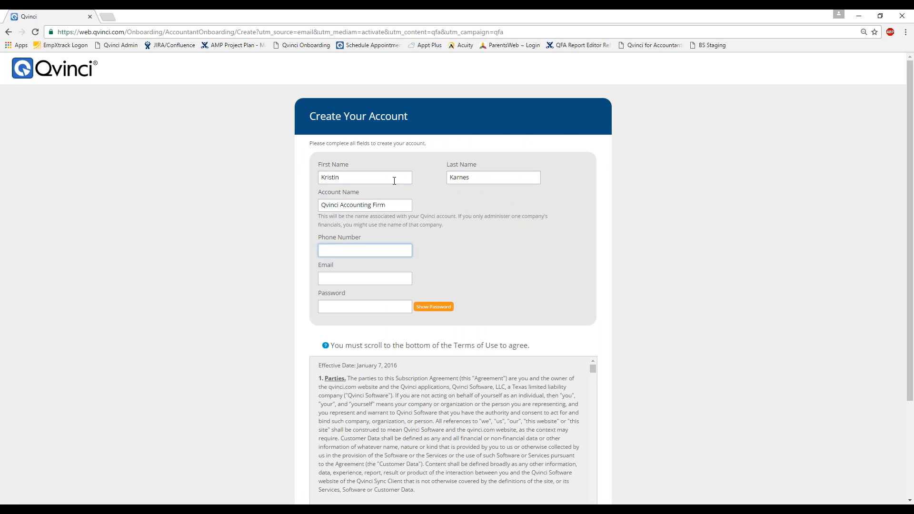
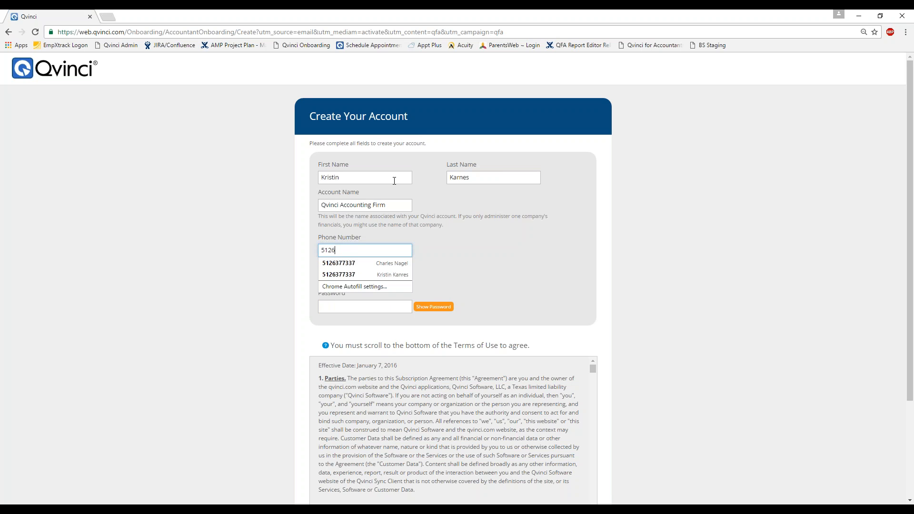
# - Fill in the contact's phone number, e-mail address and account password
pyautogui.press('Tab')
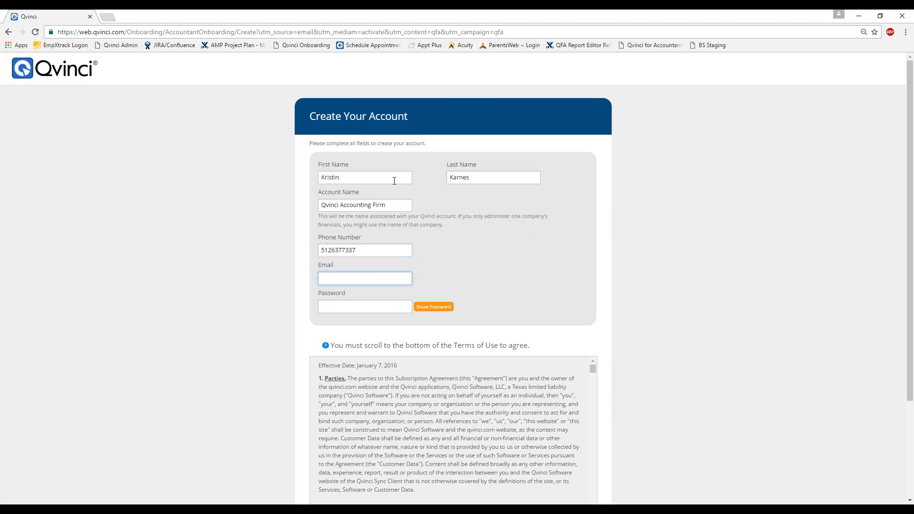
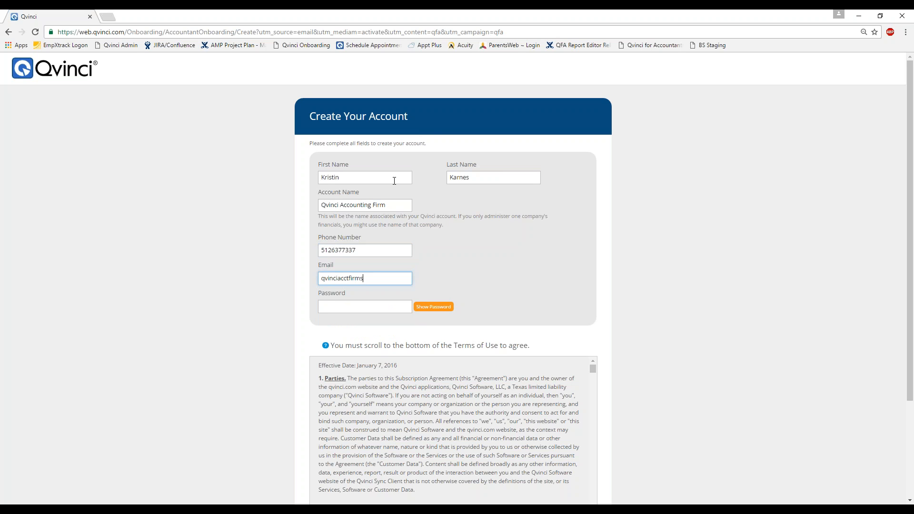
pyautogui.press('Tab')
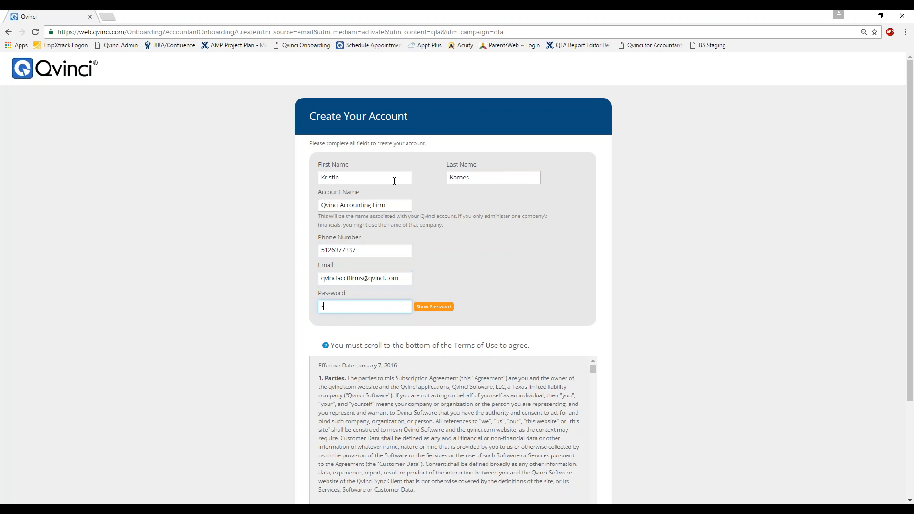
pyautogui.write('*********')
pyautogui.press('Tab')
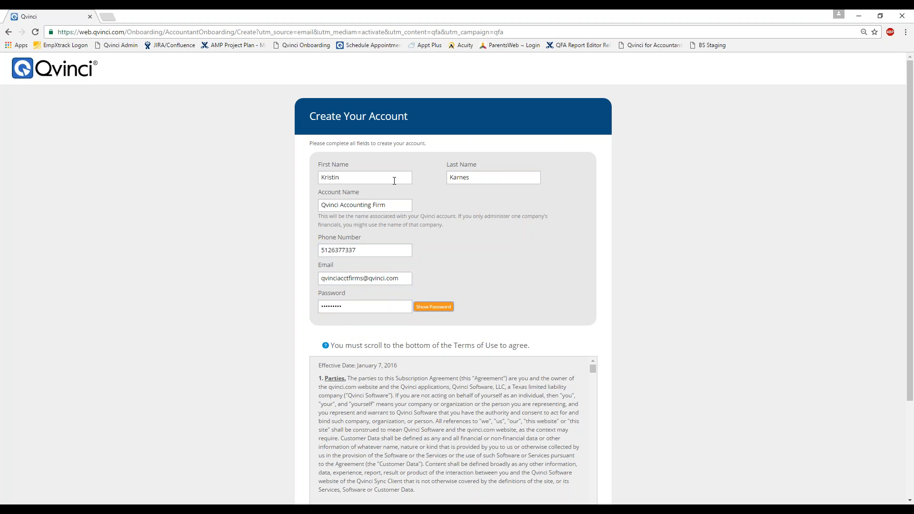
# - Read through the Terms of Use, agree to them and create the account
pyautogui.scroll(-3, 557, 284)
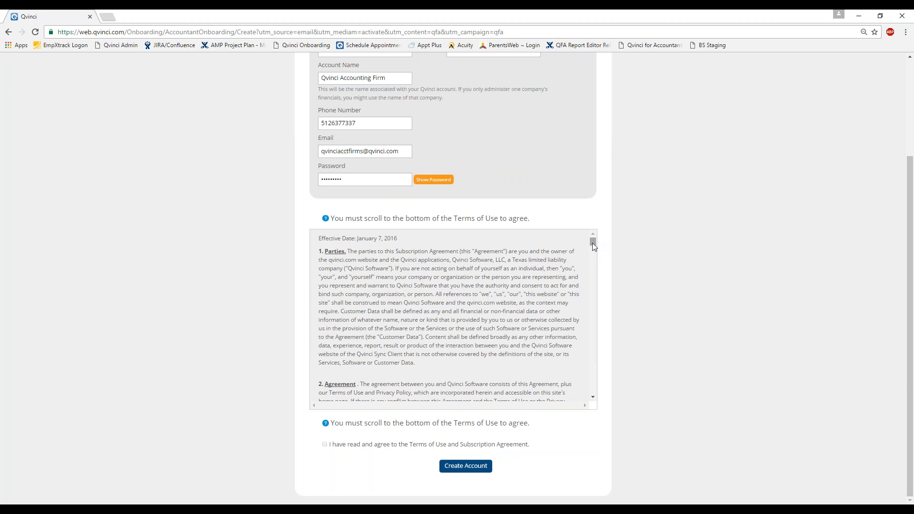
pyautogui.moveTo(592, 245); pyautogui.dragTo(590, 407)
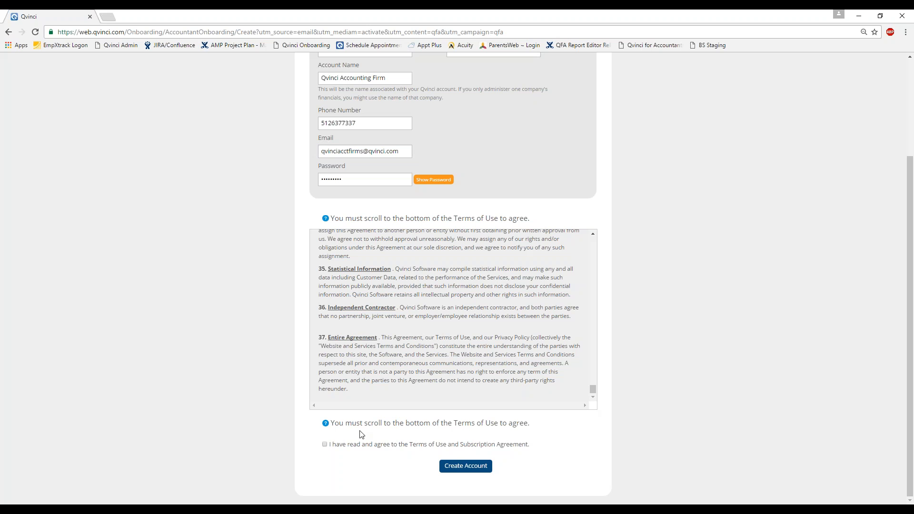
pyautogui.click(325, 444)
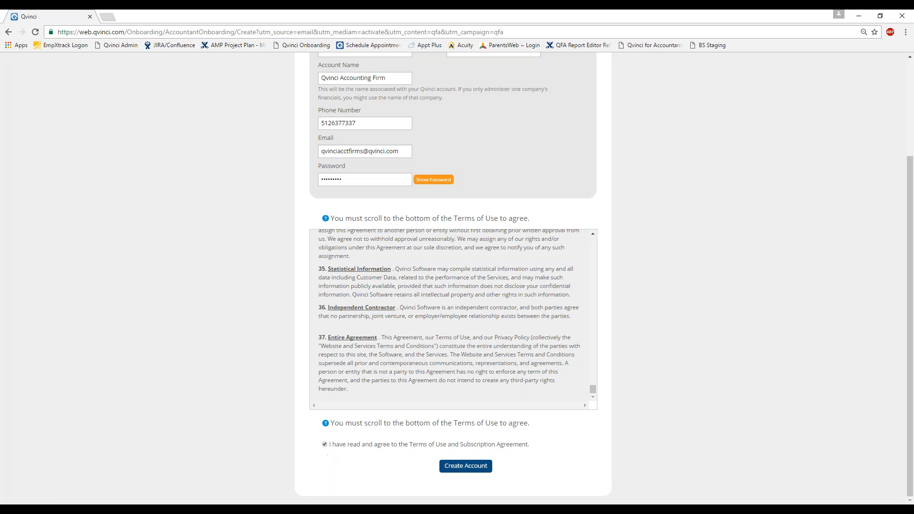
pyautogui.click(461, 467)
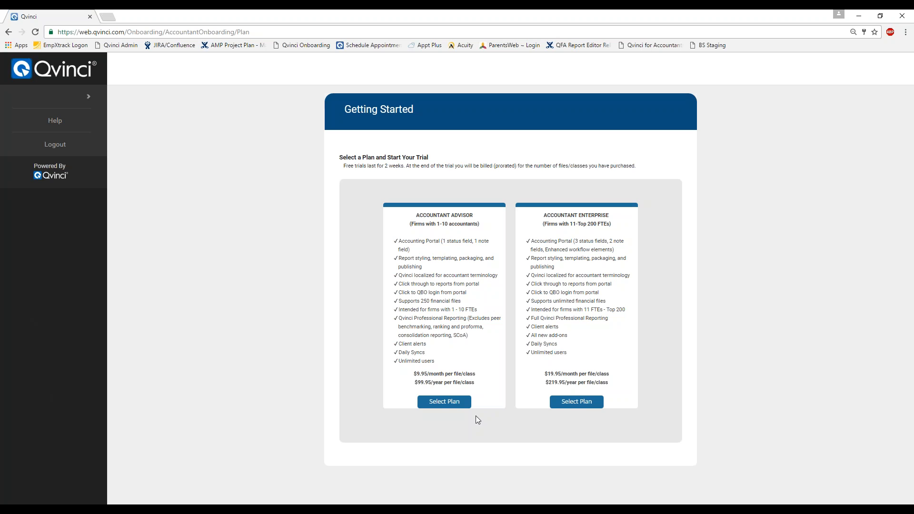
# - Select the Accountant Advisor trial plan
pyautogui.click(462, 406)
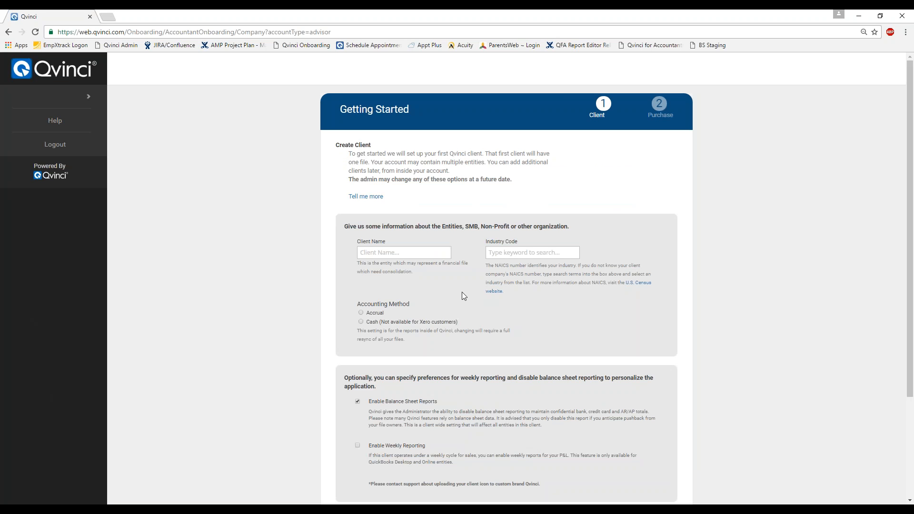
# - Enter client Michelle's Flowers with retail industry code 453998 and cash accounting
pyautogui.click(410, 256)
pyautogui.write("Michelle's Flowers")
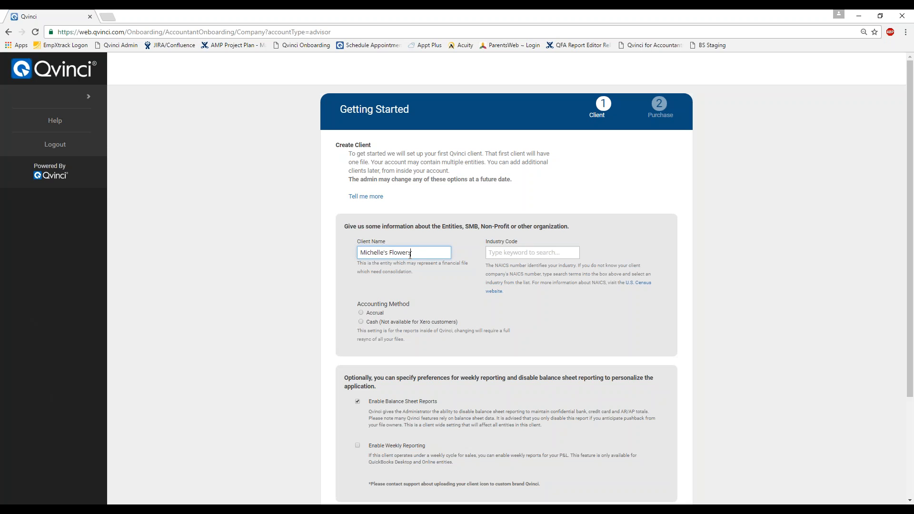
pyautogui.press('Tab')
pyautogui.write('retail')
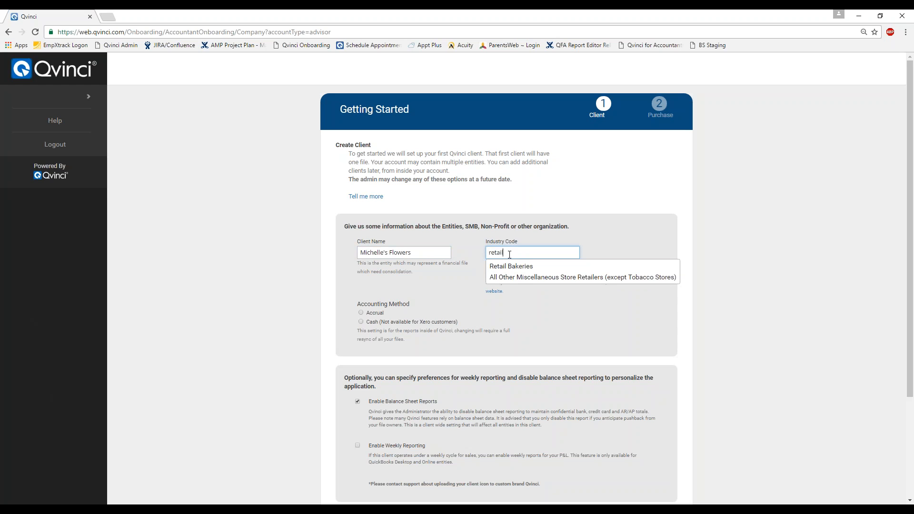
pyautogui.click(531, 278)
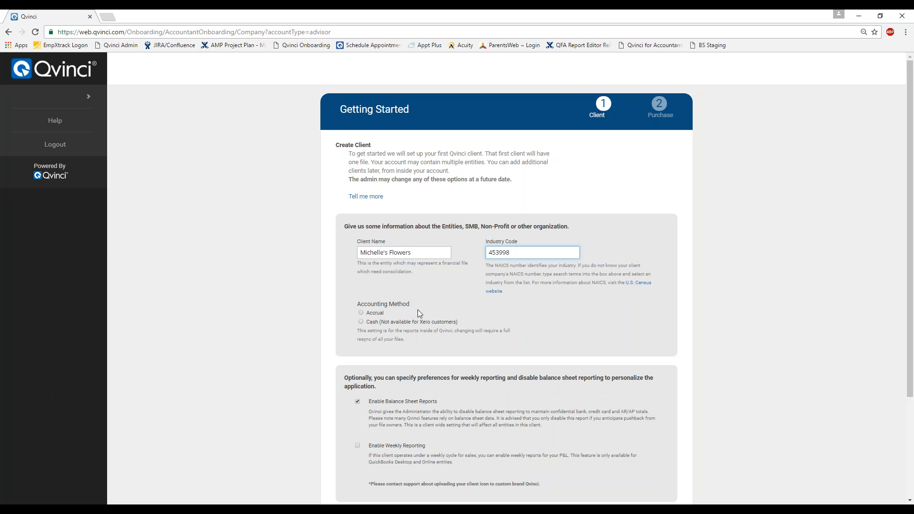
pyautogui.click(361, 321)
pyautogui.scroll(-2, 347, 337)
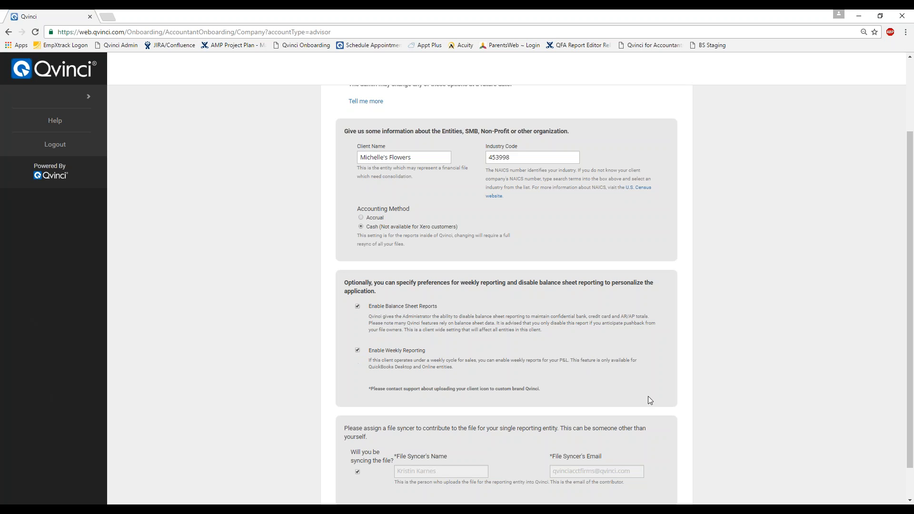
pyautogui.scroll(-1, 652, 398)
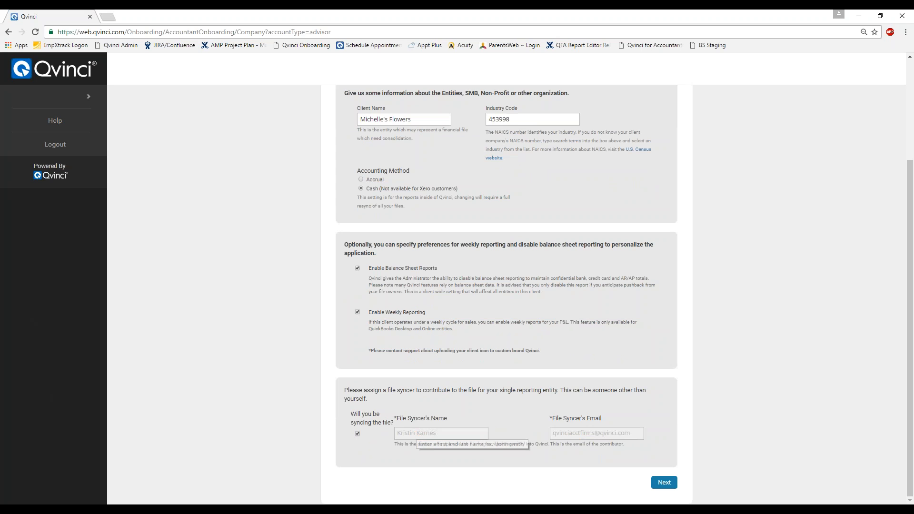
# - Go to the purchase step, choose monthly payment and check the 11/4/2016 billing start date
pyautogui.click(659, 484)
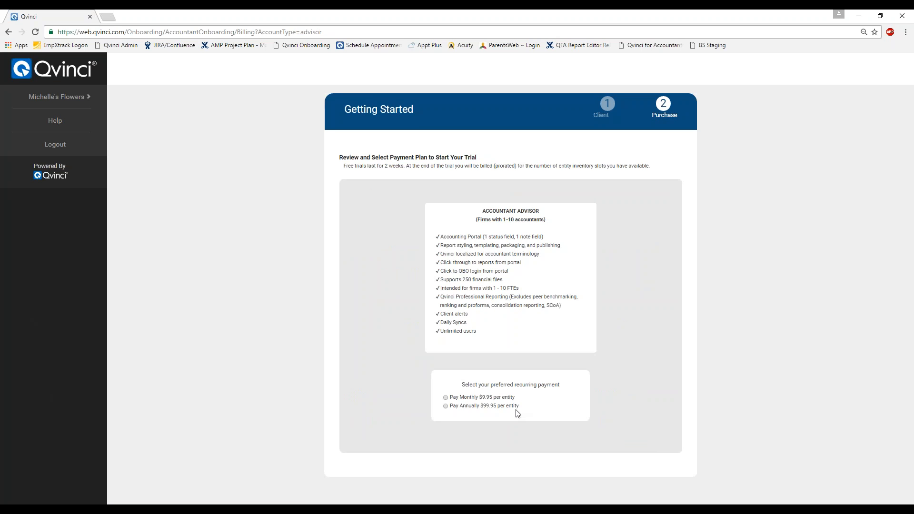
pyautogui.click(446, 398)
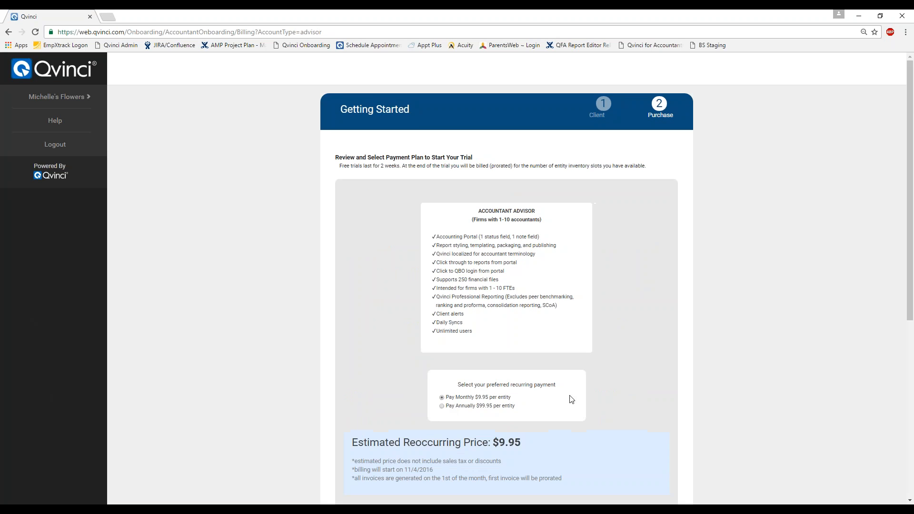
pyautogui.scroll(-2, 576, 404)
pyautogui.scroll(-4, 578, 393)
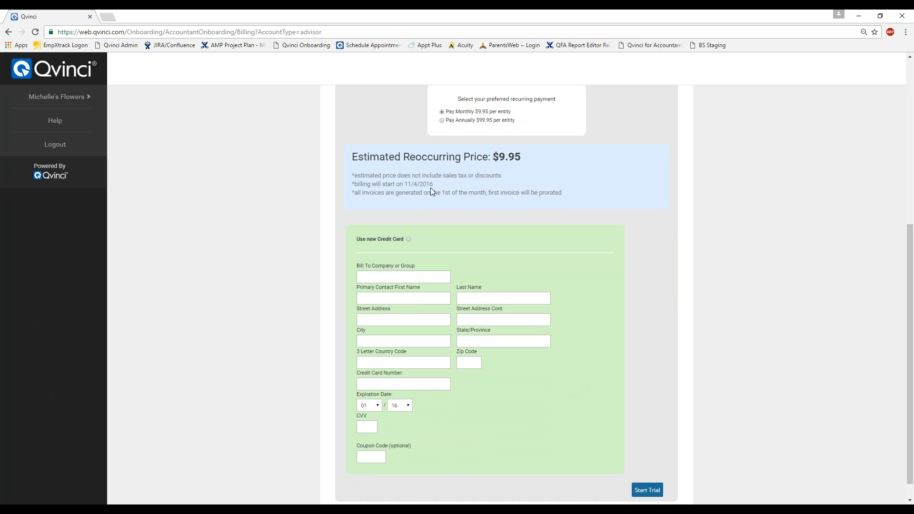
pyautogui.moveTo(433, 185); pyautogui.dragTo(405, 187)
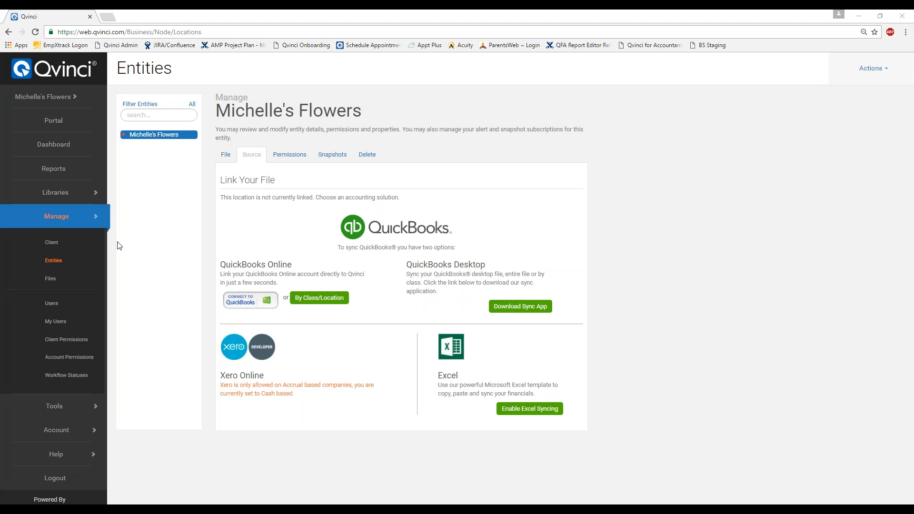
# - Start adding view permissions for Michelle's Flowers and invite a new user
pyautogui.click(295, 157)
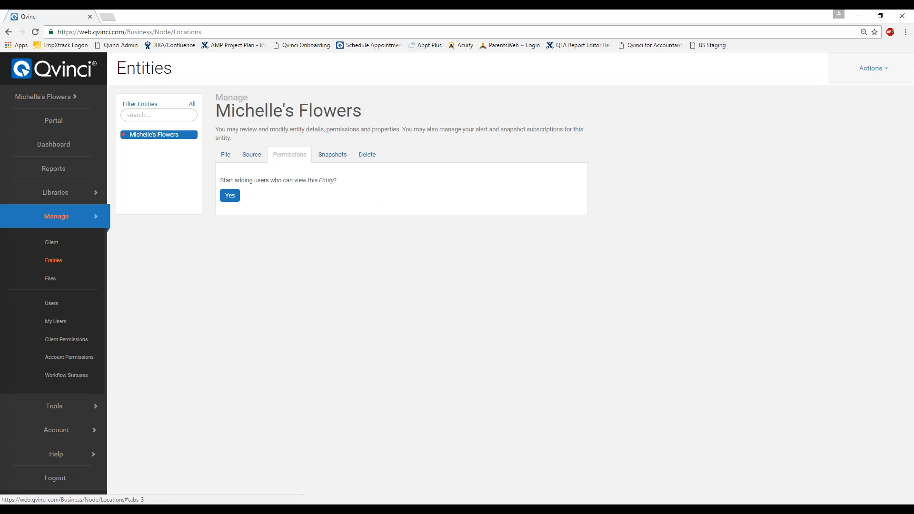
pyautogui.click(234, 197)
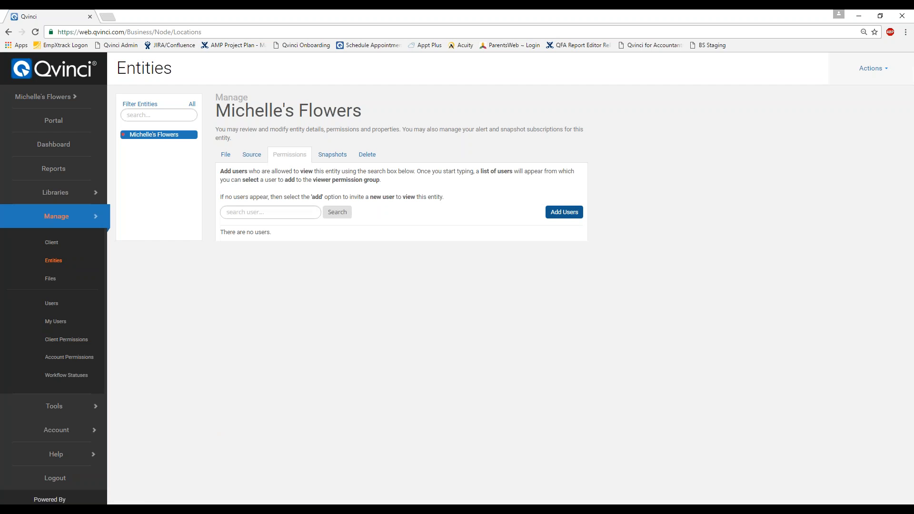
pyautogui.click(561, 218)
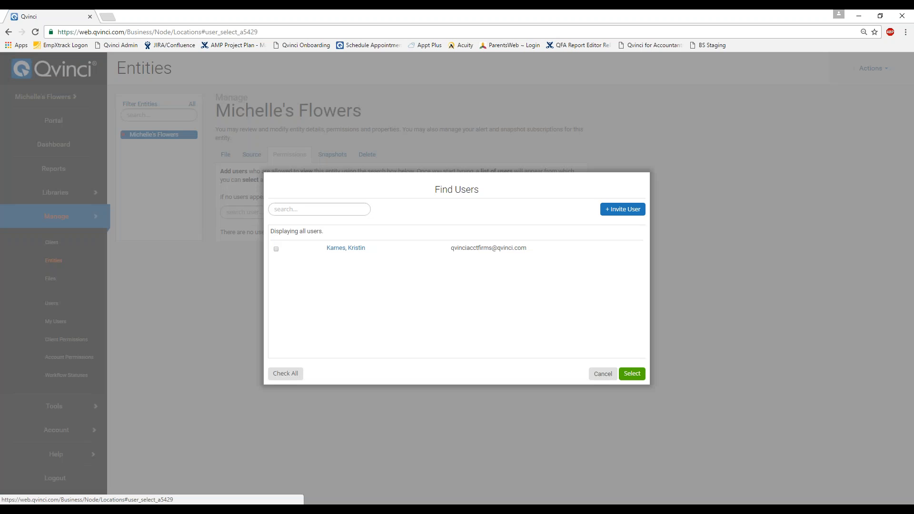
pyautogui.click(625, 213)
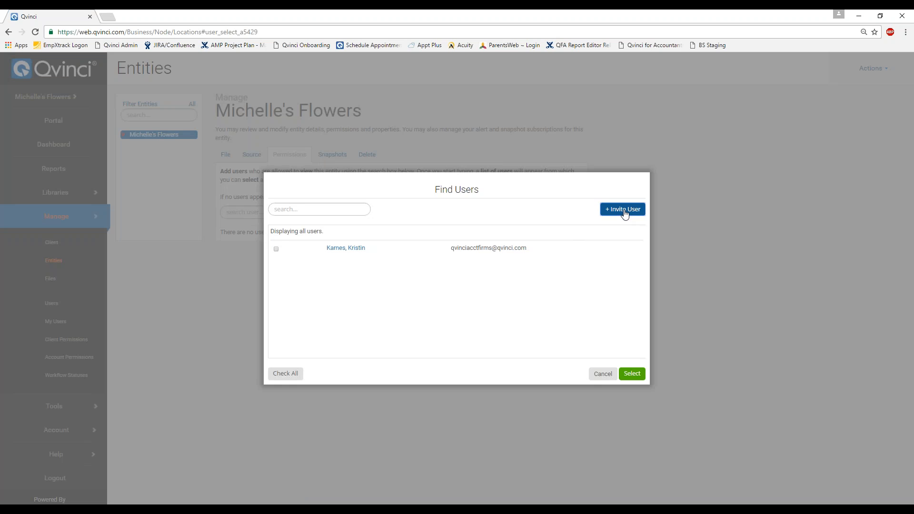
# - Enter the new user's name and e-mail, send the invitation and grant entity access
pyautogui.click(455, 248)
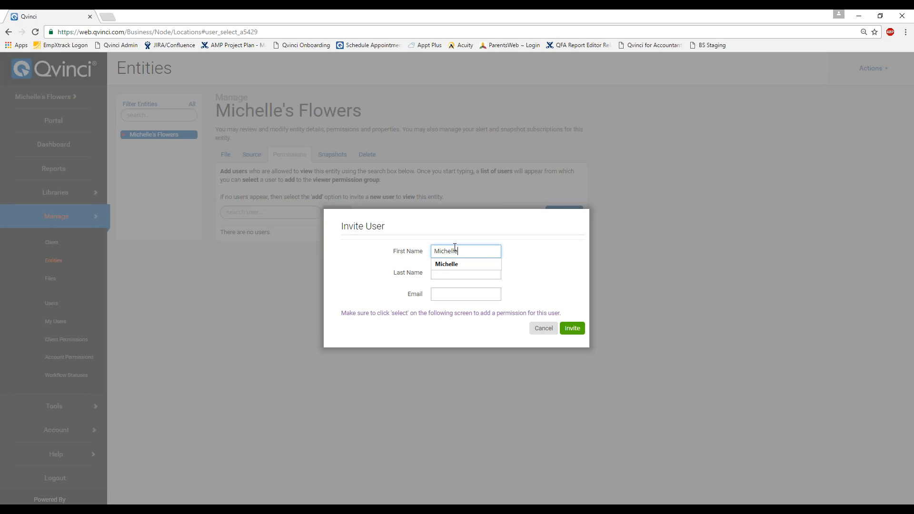
pyautogui.press('Tab')
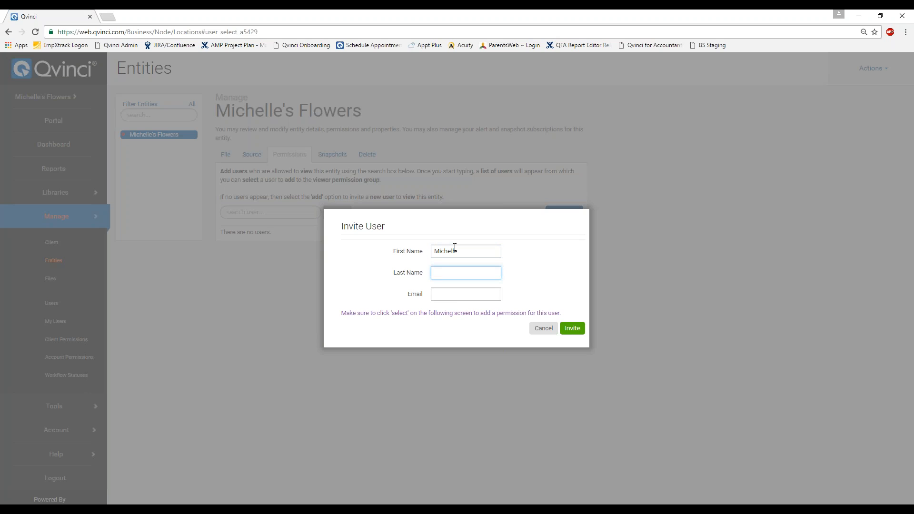
pyautogui.press('Tab')
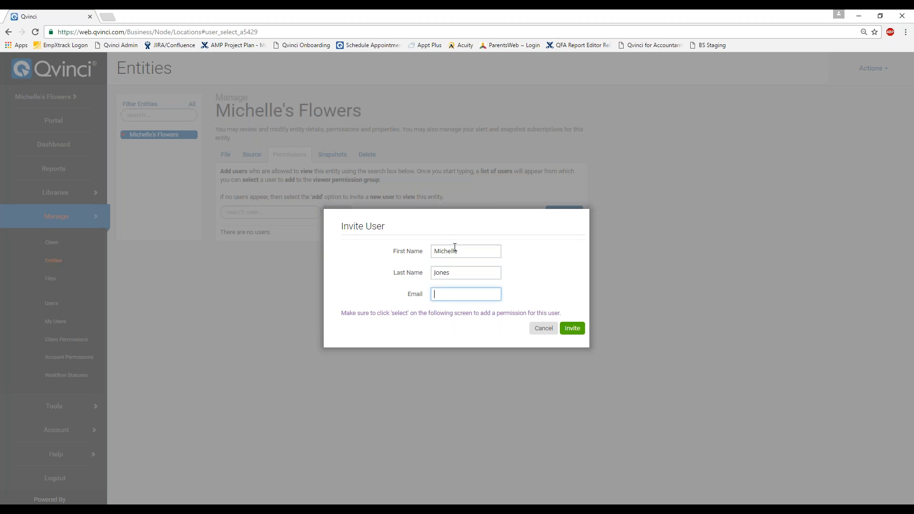
pyautogui.press('Tab')
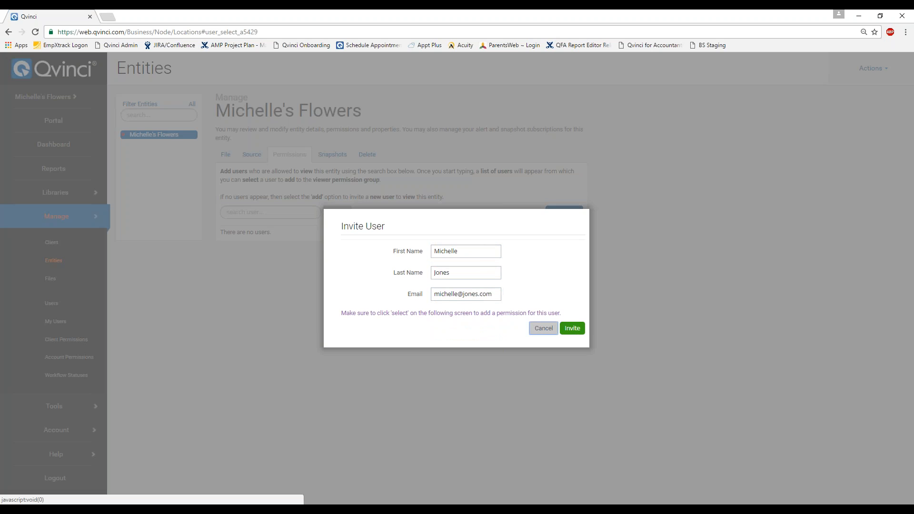
pyautogui.click(573, 331)
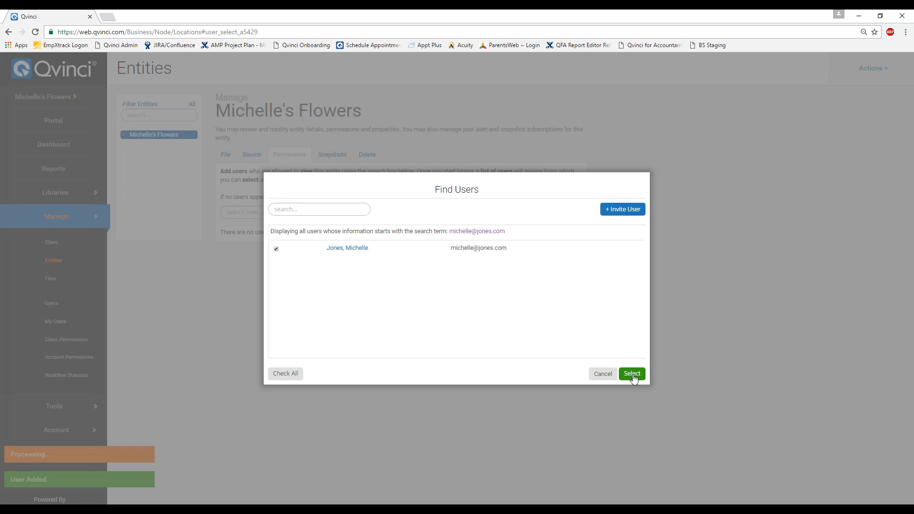
pyautogui.click(633, 375)
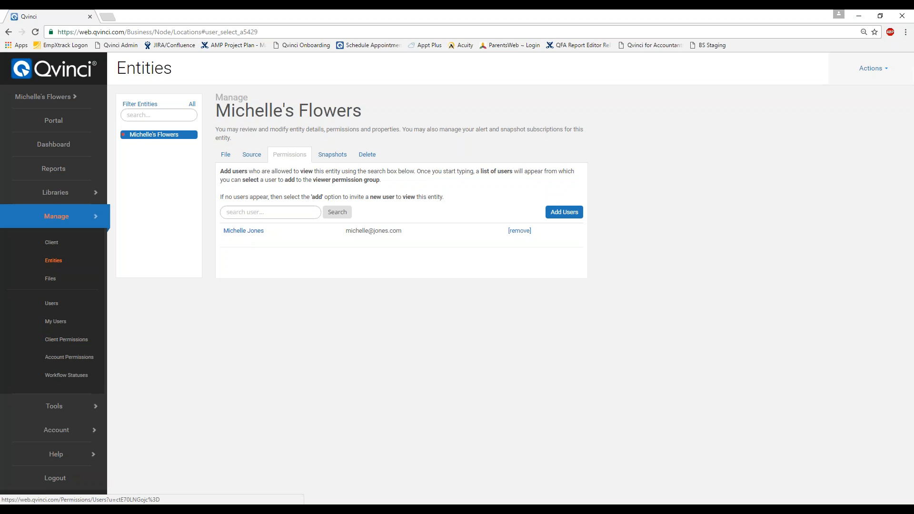
# - Review the entity's File and Source tabs, then switch the sidebar from Manage to Account
pyautogui.click(230, 158)
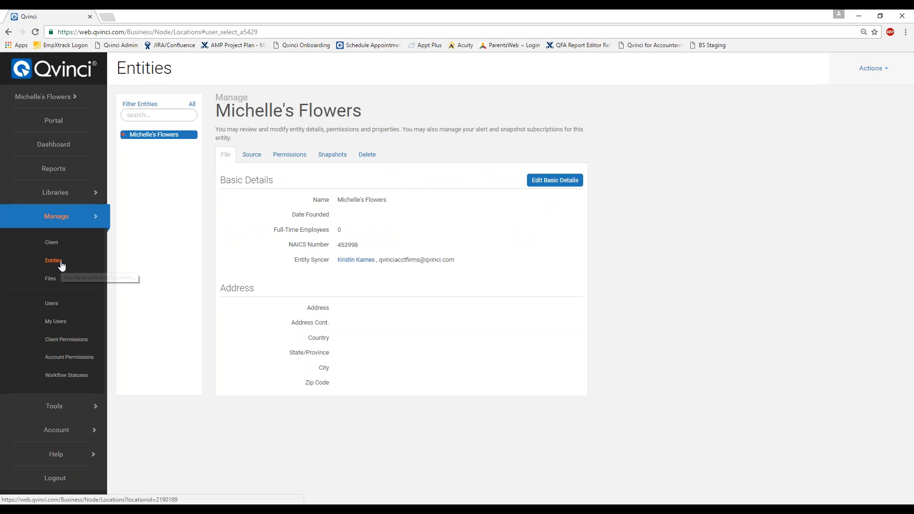
pyautogui.click(251, 154)
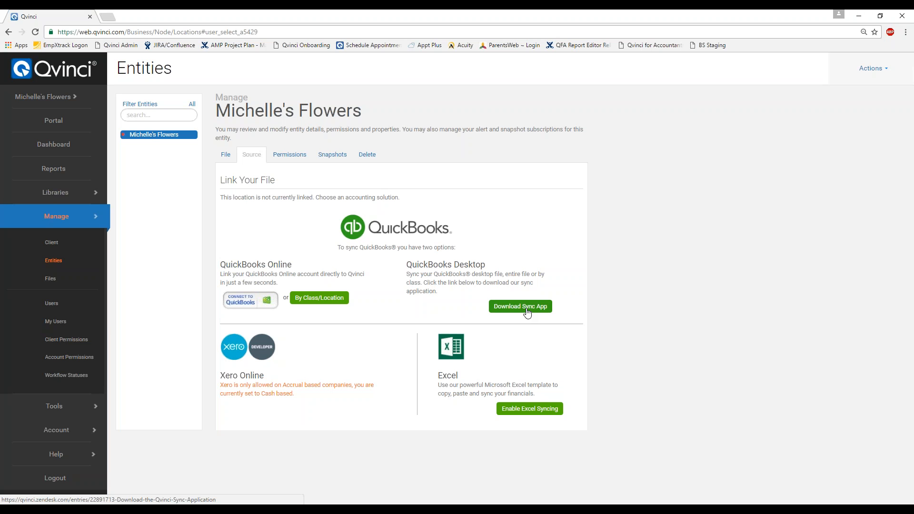
pyautogui.click(61, 222)
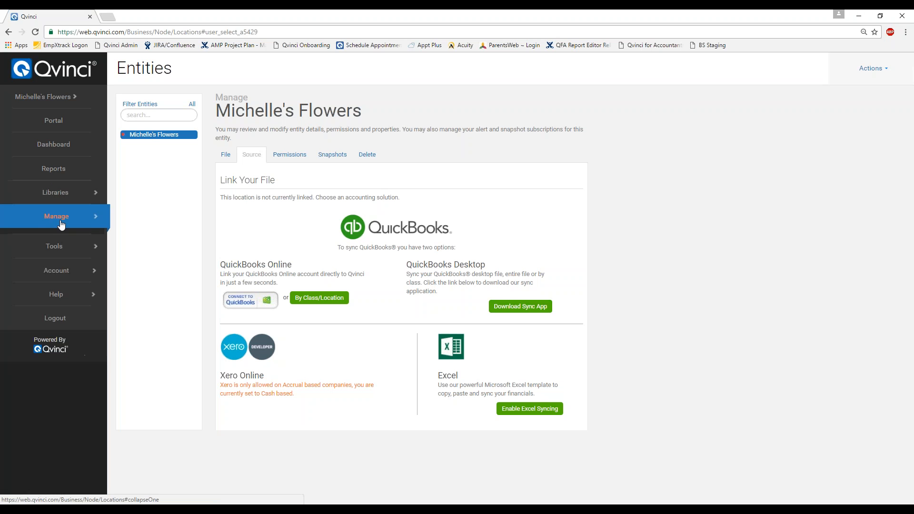
pyautogui.click(82, 269)
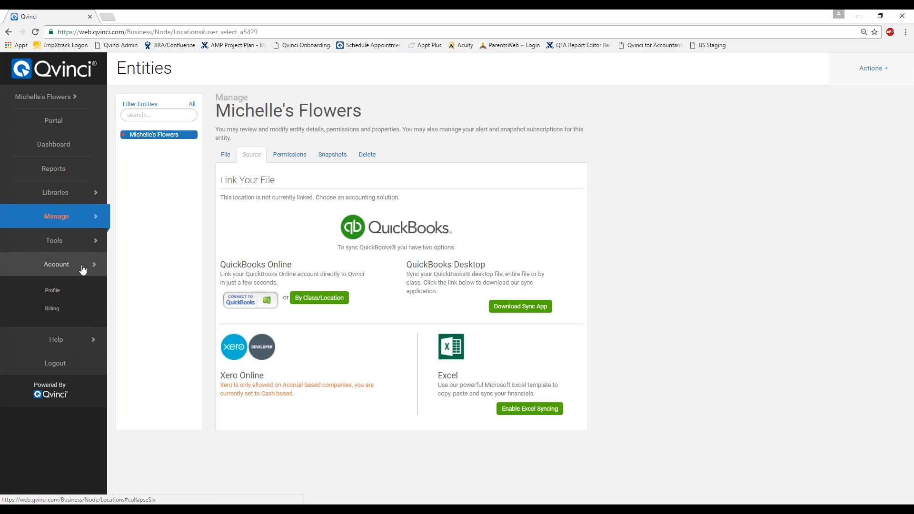
# - From Account Billing, add a new client on the Accountant Enterprise plan
pyautogui.click(58, 309)
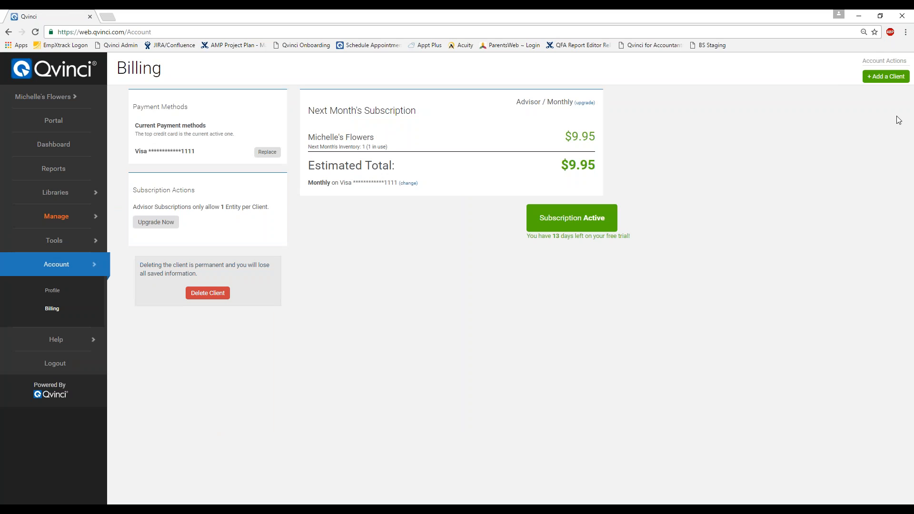
pyautogui.click(878, 79)
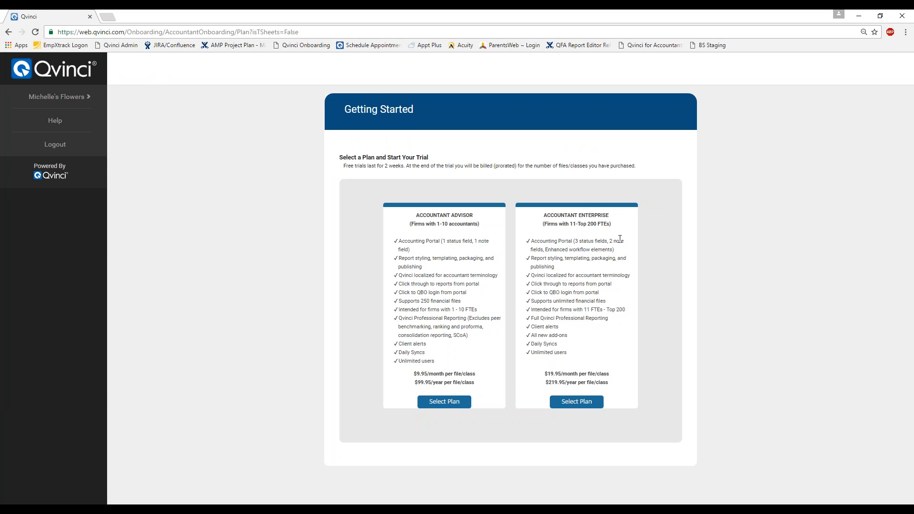
pyautogui.click(577, 402)
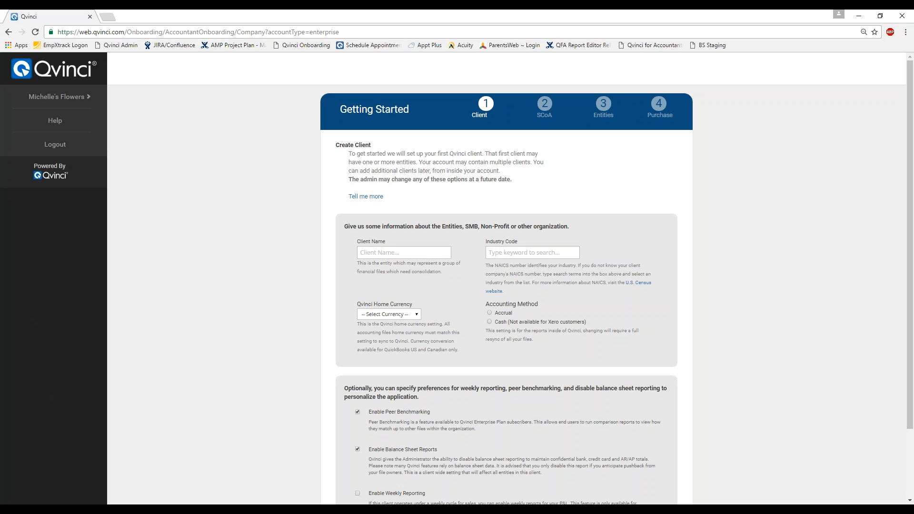
# - Enter The Jones Group, Construction industry code 212321, USD currency and accrual accounting, then continue
pyautogui.click(425, 253)
pyautogui.write('The Jones Group')
pyautogui.press('Tab')
pyautogui.write('Construction')
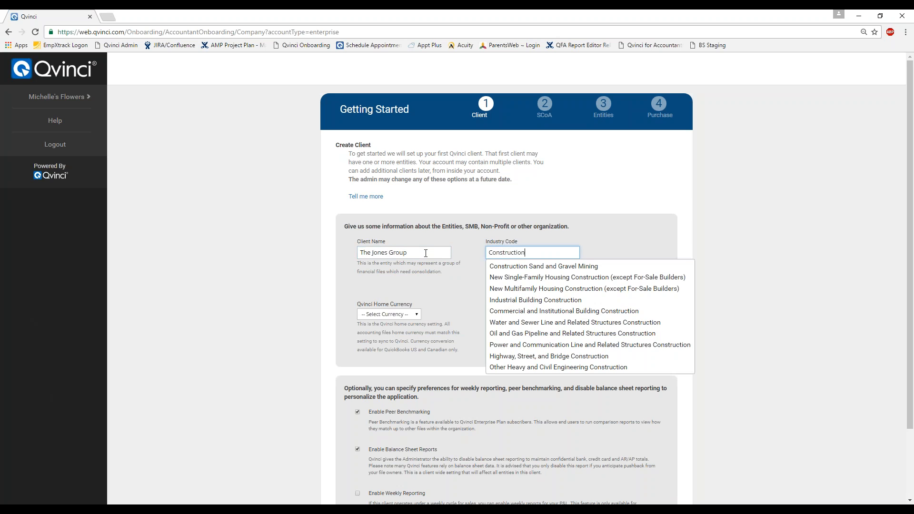
pyautogui.click(538, 267)
pyautogui.click(413, 314)
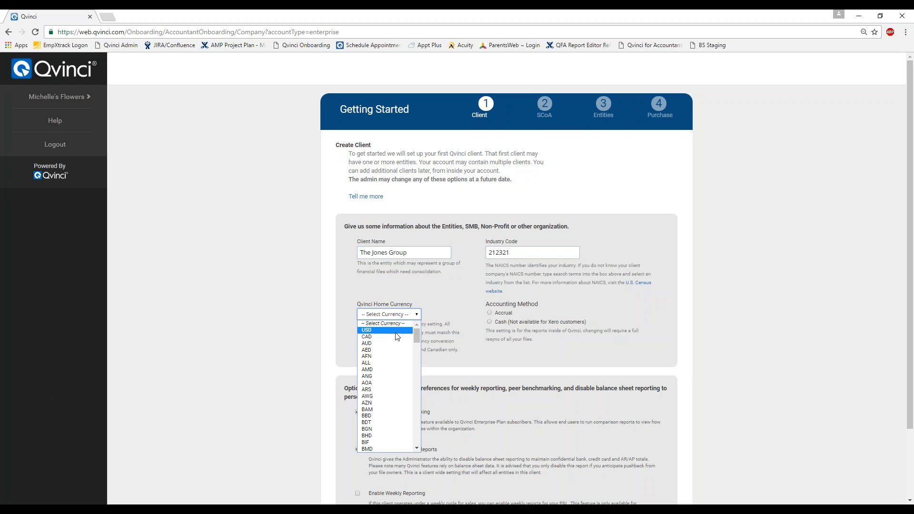
pyautogui.click(381, 332)
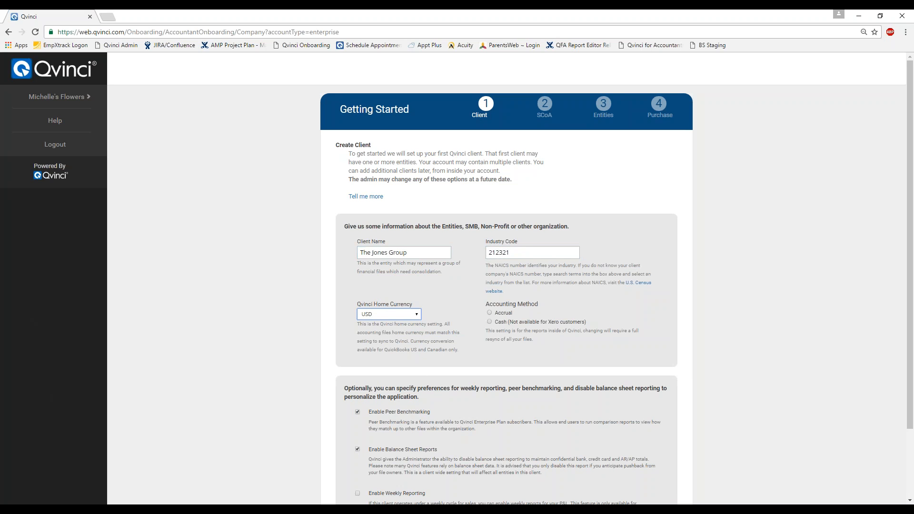
pyautogui.click(489, 312)
pyautogui.scroll(-3, 337, 405)
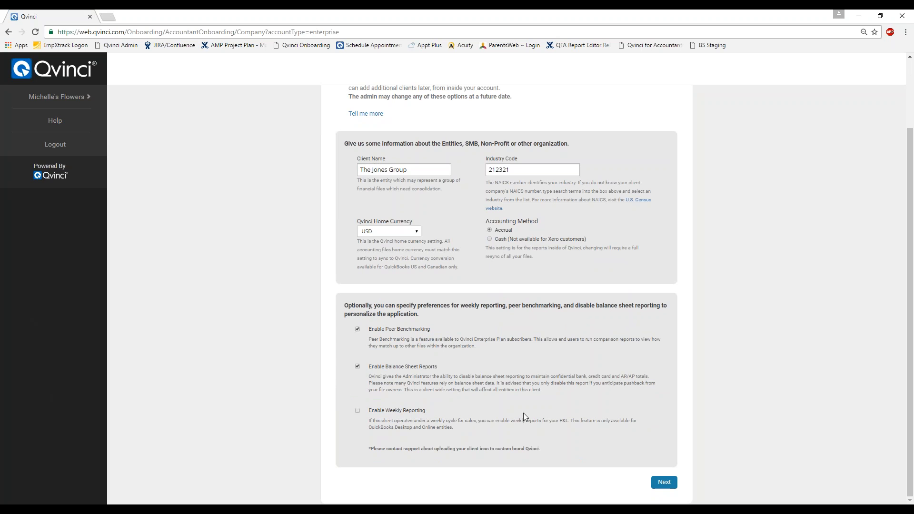
pyautogui.click(662, 477)
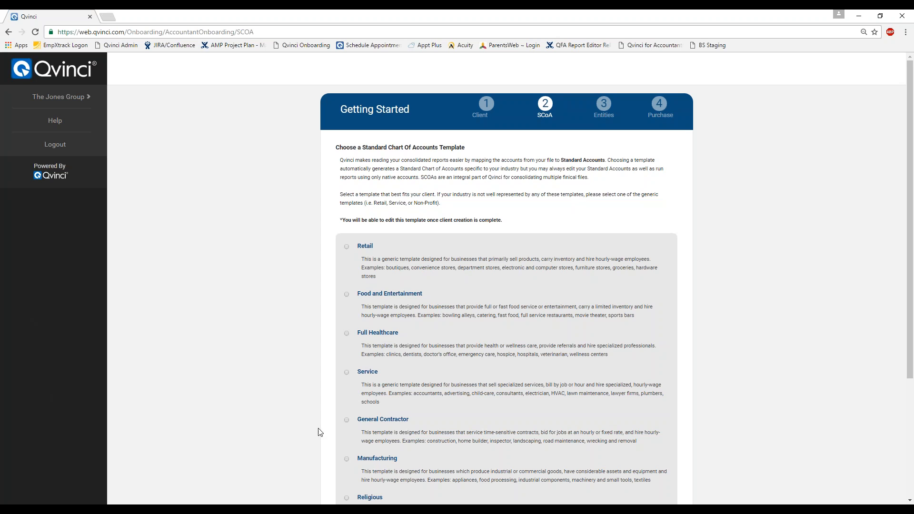
# - Pick the General Contractor chart of accounts template and move on to Add your entities
pyautogui.scroll(-3, 319, 431)
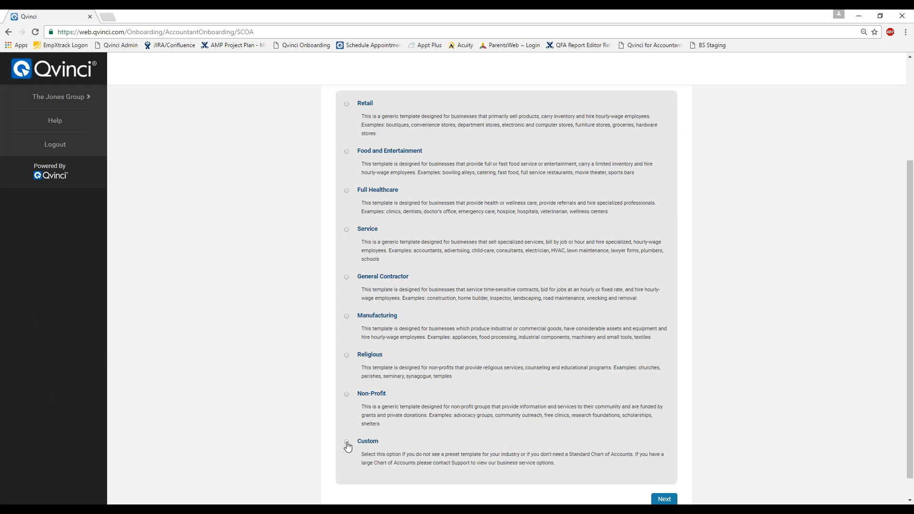
pyautogui.click(347, 279)
pyautogui.scroll(-1, 689, 461)
pyautogui.scroll(-1, 689, 461)
pyautogui.click(672, 473)
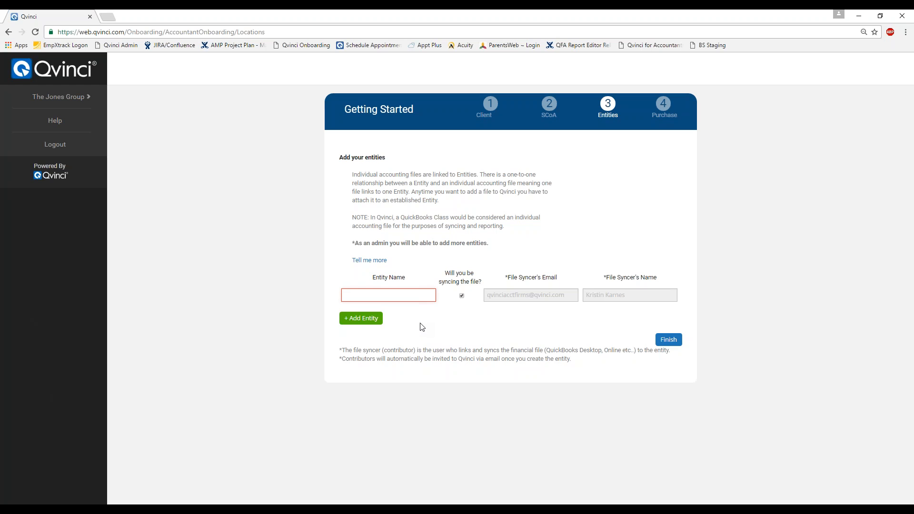
# - Create two entities named Dallas and Austin, then finish to reach the Purchase step
pyautogui.write('Dallas')
pyautogui.click(376, 320)
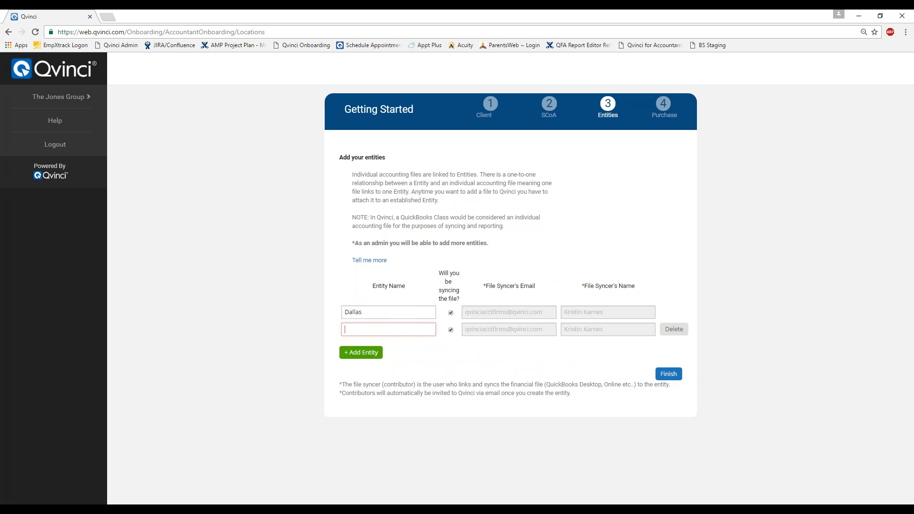
pyautogui.click(387, 327)
pyautogui.write('Austin')
pyautogui.press('Tab')
pyautogui.click(669, 374)
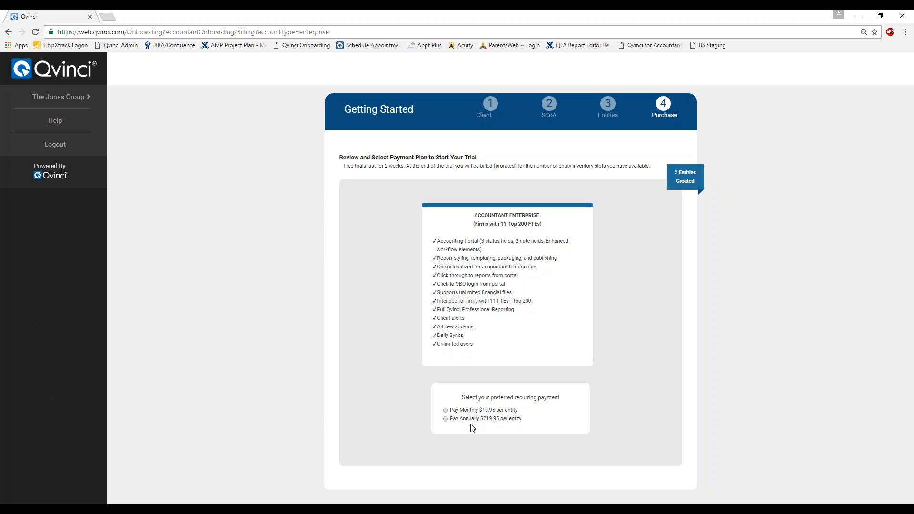
# - Choose Pay Annually at $219.95 per entity and start the trial with the saved card
pyautogui.click(445, 419)
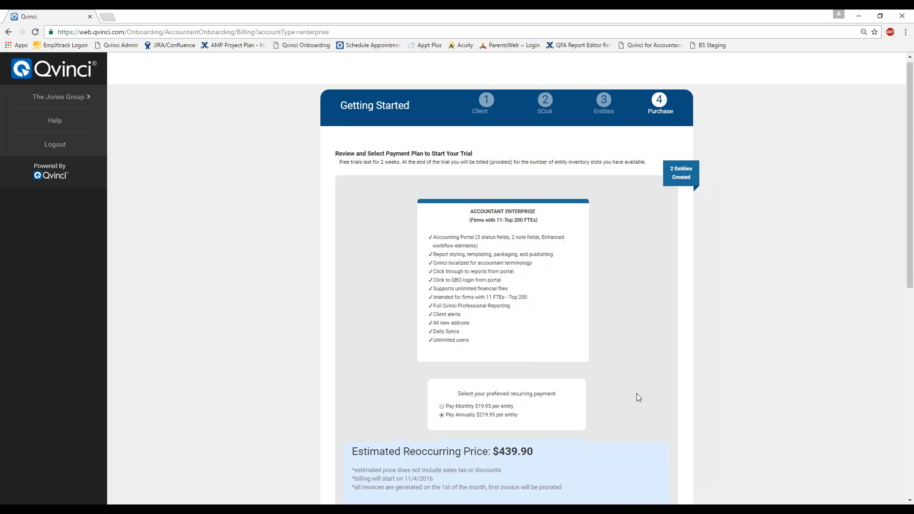
pyautogui.scroll(-5, 638, 397)
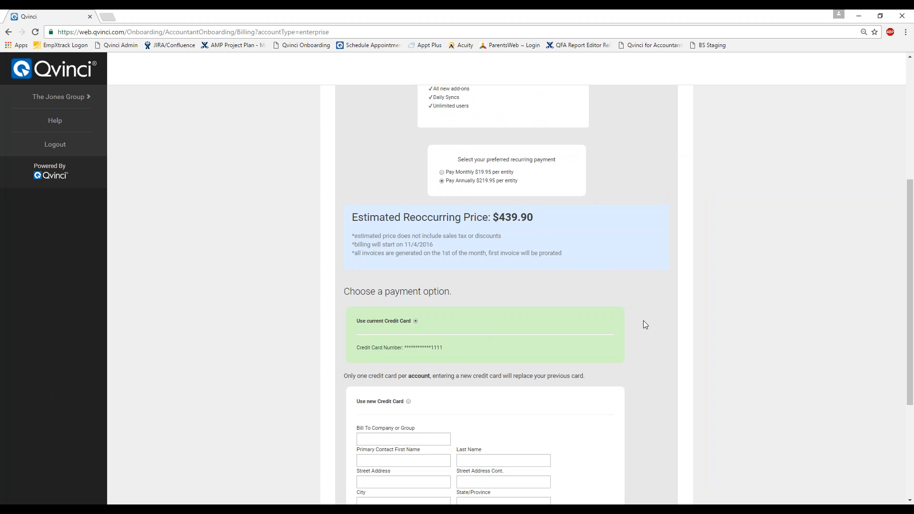
pyautogui.scroll(-4, 646, 322)
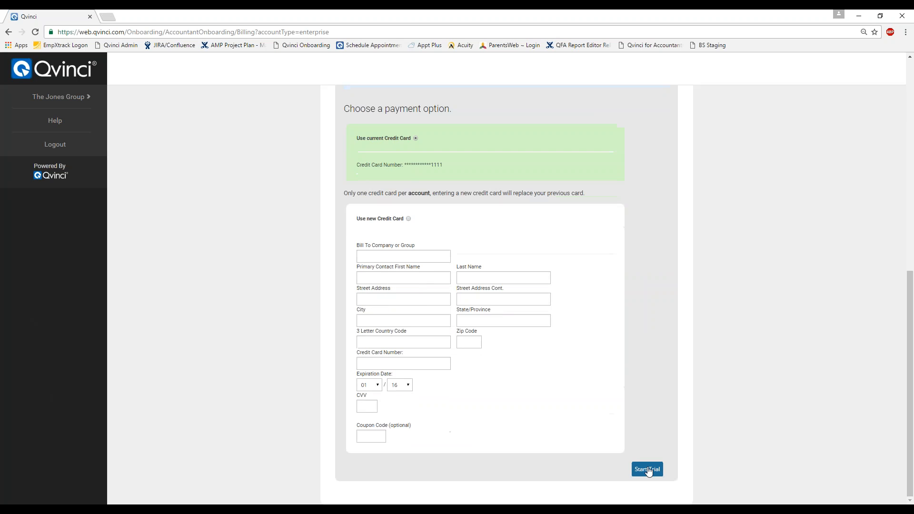
pyautogui.click(647, 470)
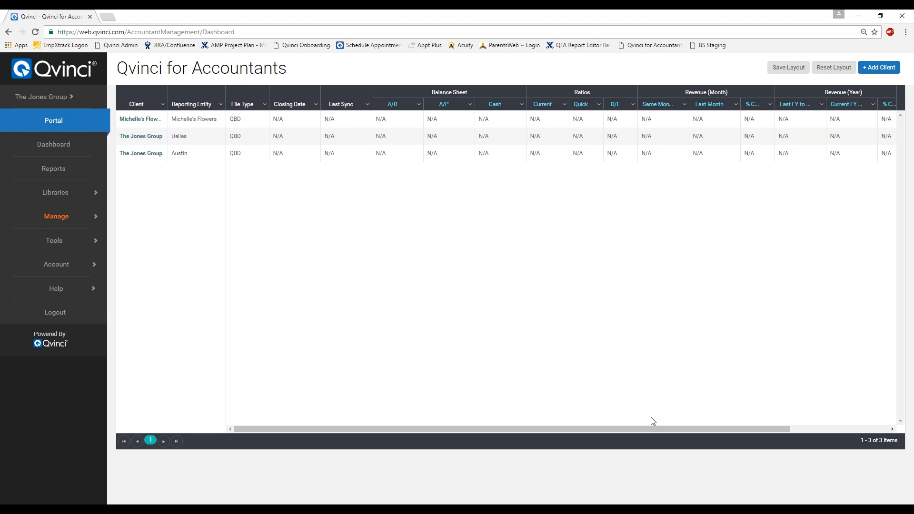
# - Go to Manage > Entities, landing on the unlinked Austin entity page
pyautogui.click(79, 224)
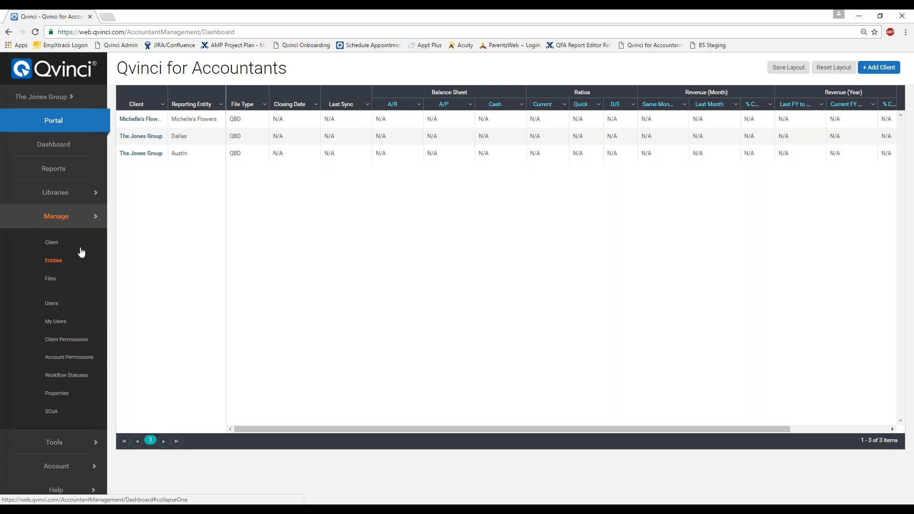
pyautogui.click(54, 261)
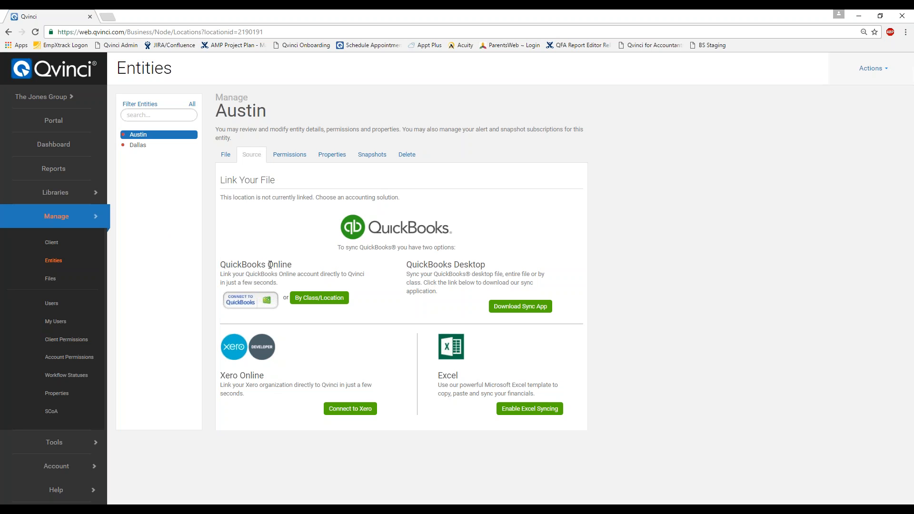
# - Select Dallas, check its Permissions tab, then view its File details (NAICS 212321)
pyautogui.click(137, 146)
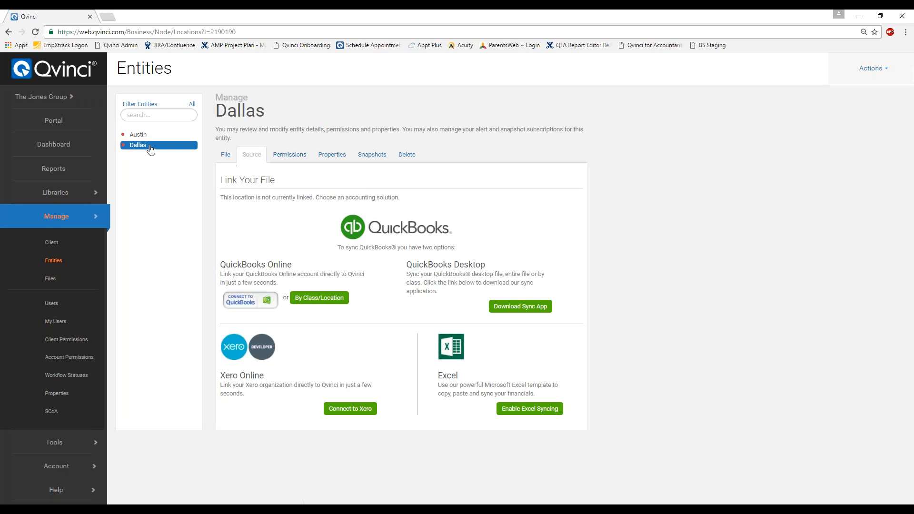
pyautogui.click(289, 155)
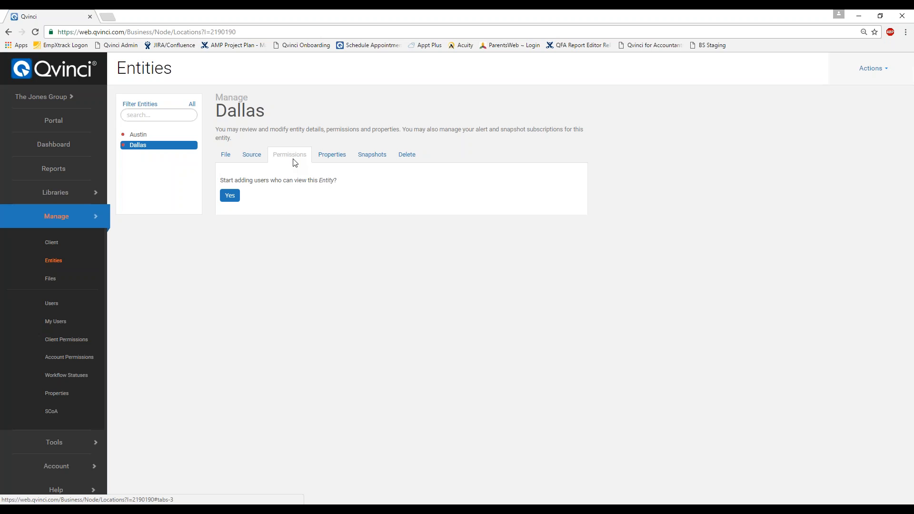
pyautogui.click(225, 155)
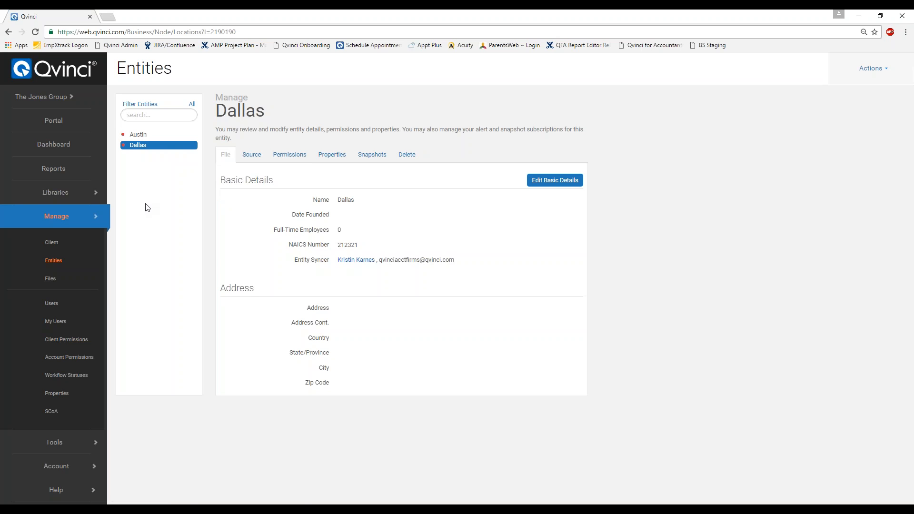
pyautogui.click(71, 98)
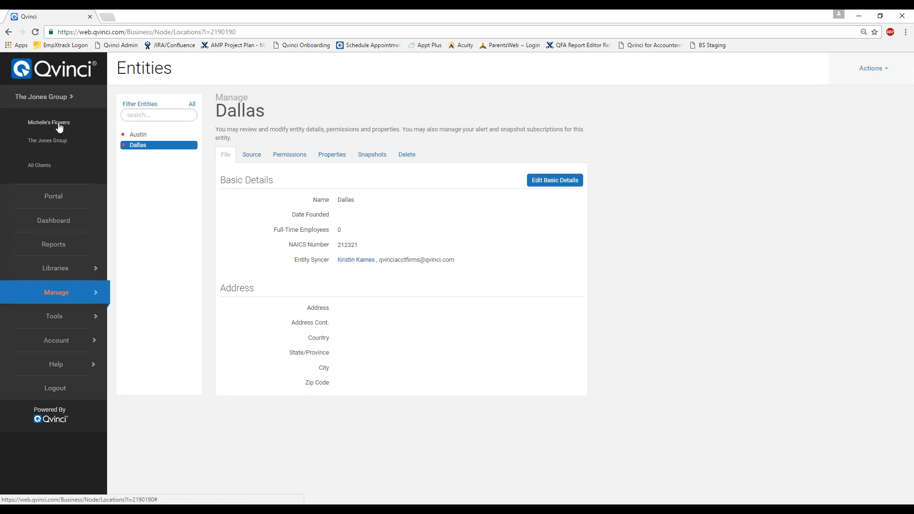
# - Switch to the Michelle's Flowers client and go to Manage > Client Permissions
pyautogui.click(97, 118)
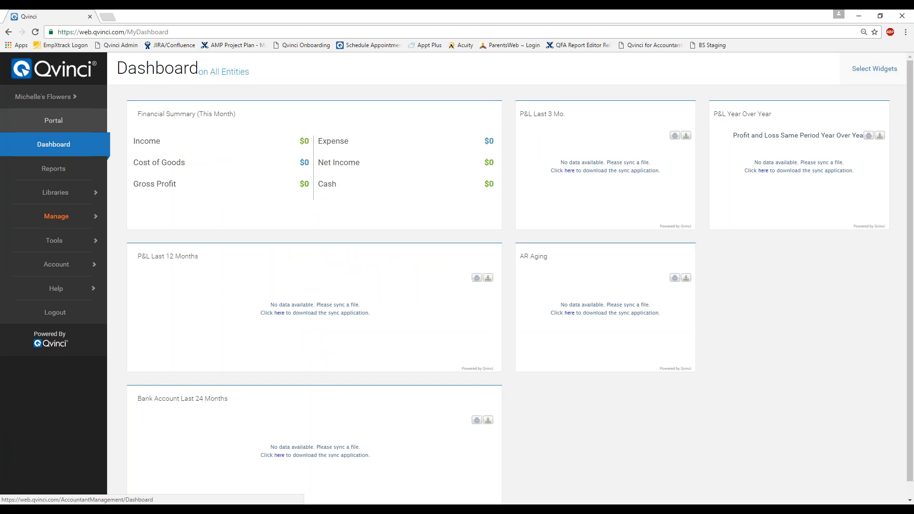
pyautogui.click(73, 100)
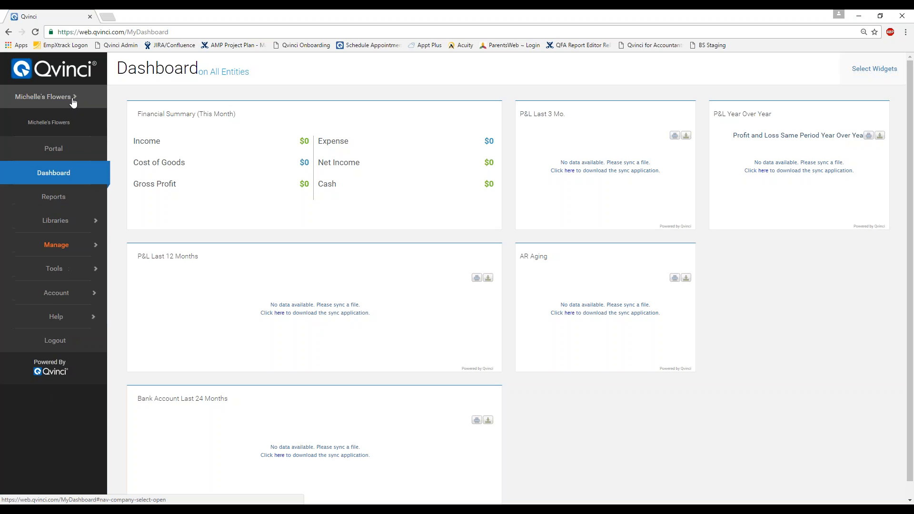
pyautogui.click(95, 218)
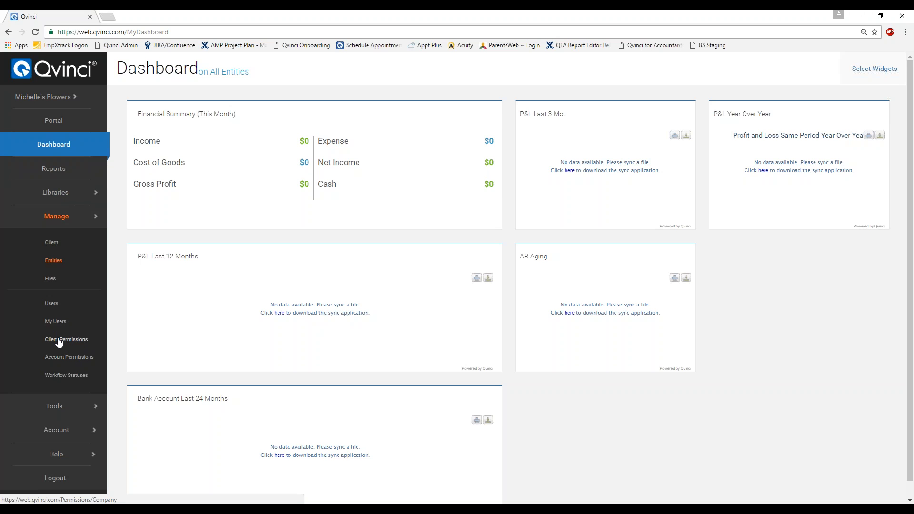
pyautogui.click(69, 103)
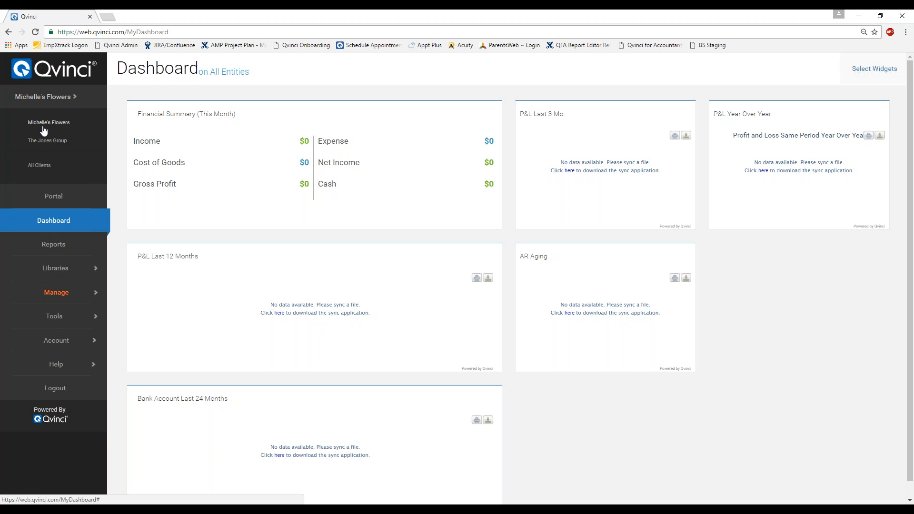
pyautogui.click(71, 293)
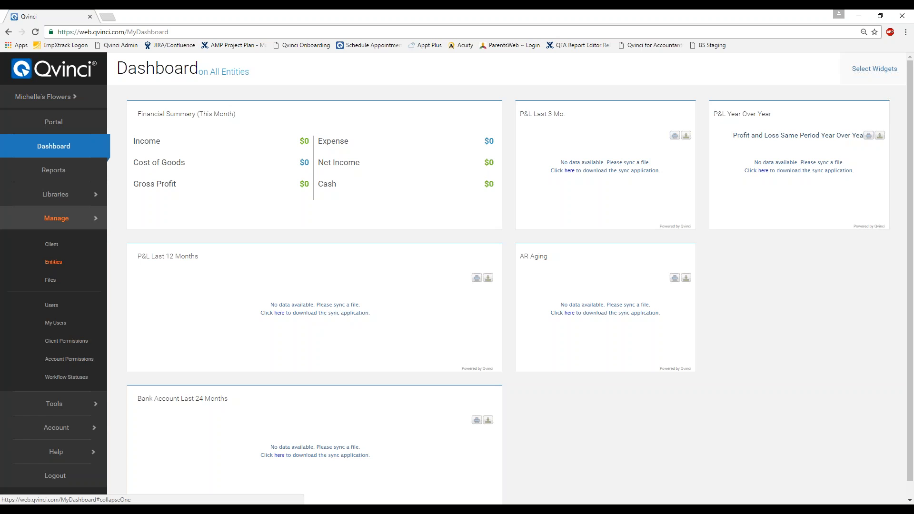
pyautogui.click(60, 340)
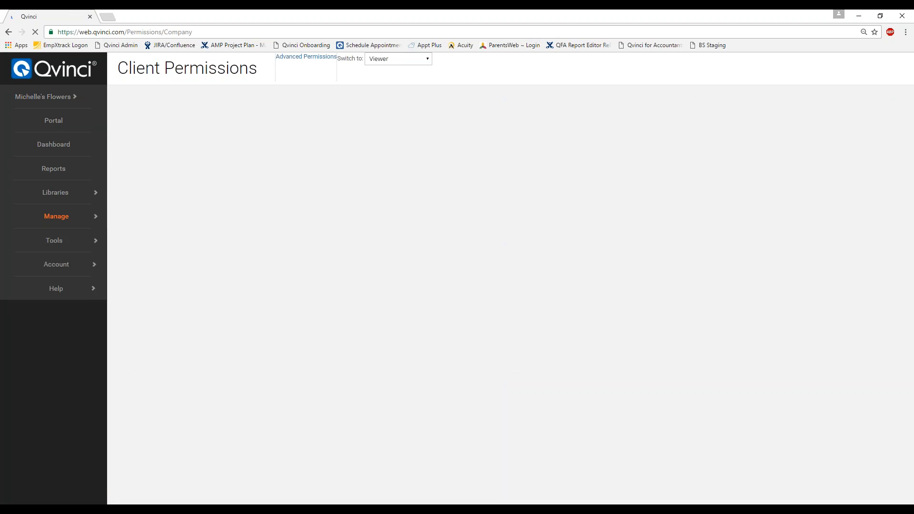
# - Keep the Viewer permission group selected and bring up Find Users with two existing users
pyautogui.click(454, 72)
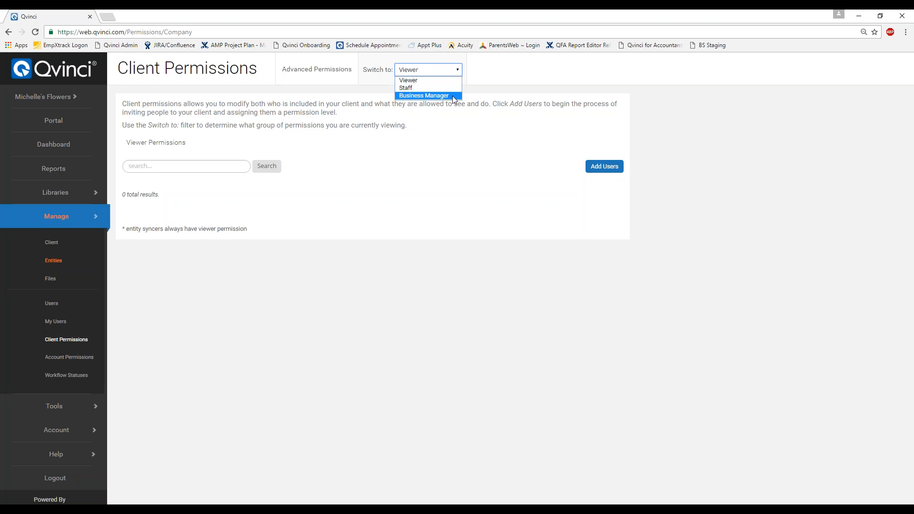
pyautogui.click(583, 185)
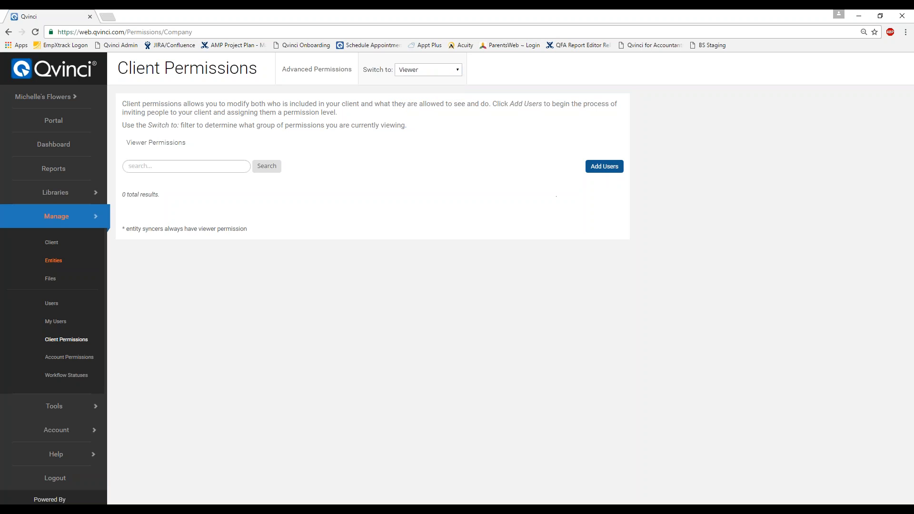
pyautogui.click(609, 167)
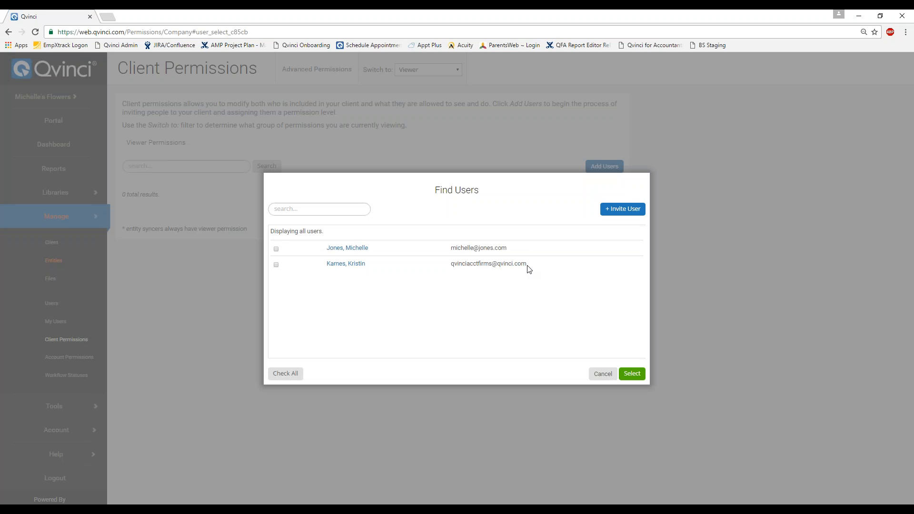
# - Start a new user invite, then cancel both the Invite User and Find Users dialogs
pyautogui.click(620, 214)
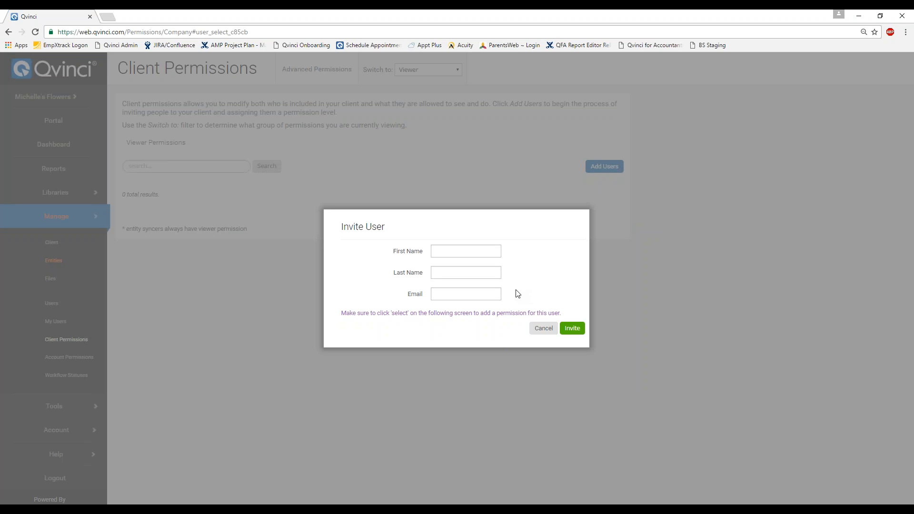
pyautogui.click(543, 330)
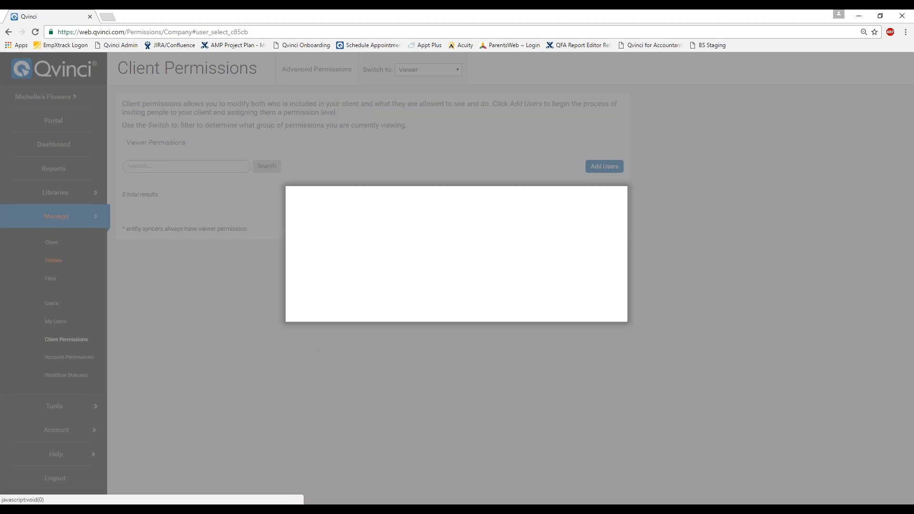
pyautogui.click(603, 374)
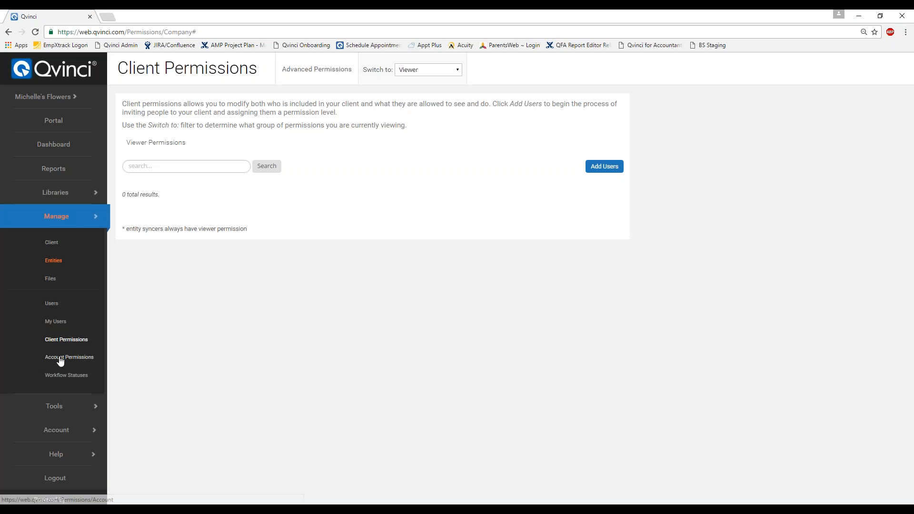
# - Go to Manage > Account Permissions, review the permission-level dropdown, and expand Help
pyautogui.click(64, 358)
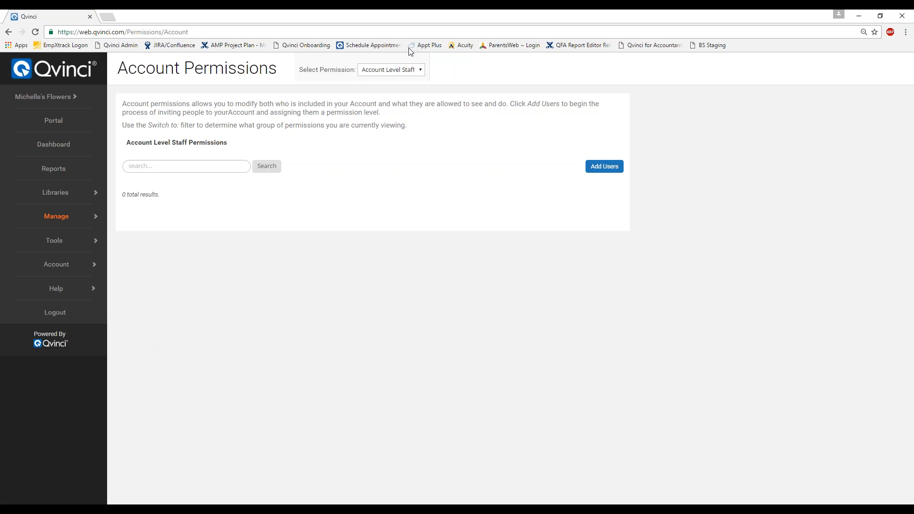
pyautogui.click(417, 72)
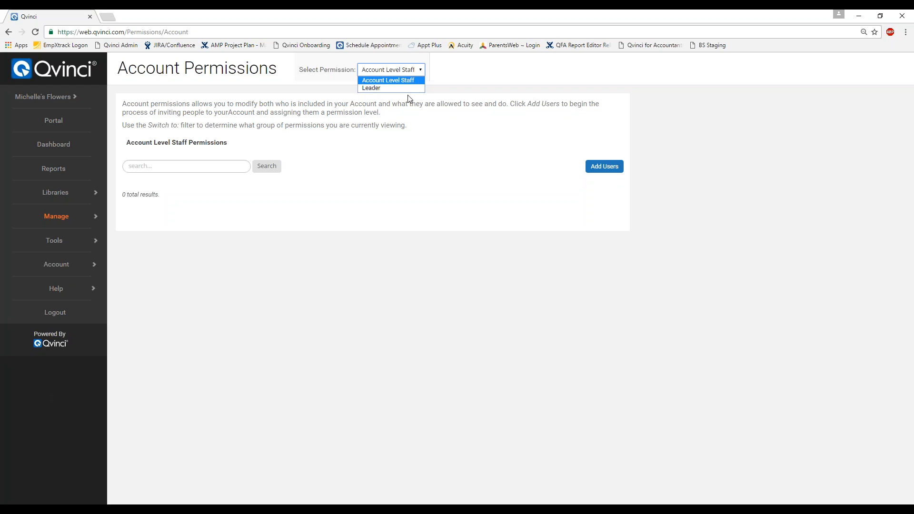
pyautogui.click(81, 290)
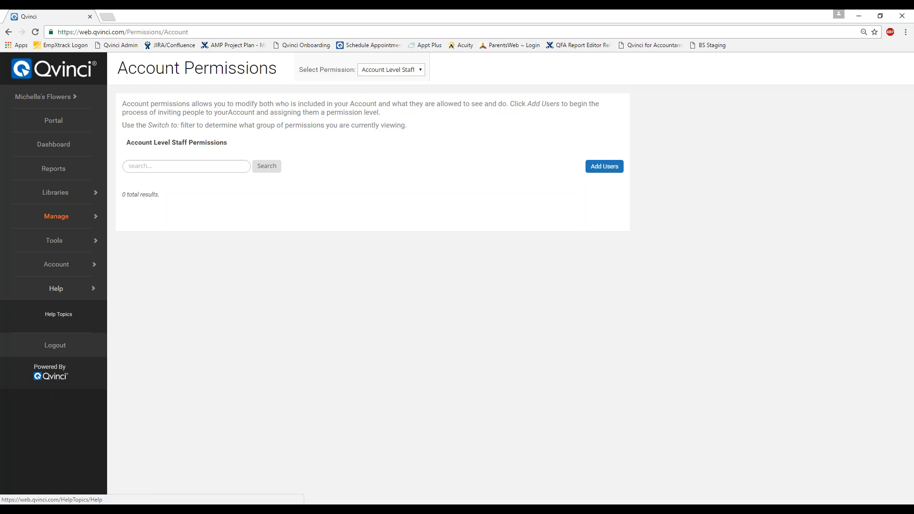